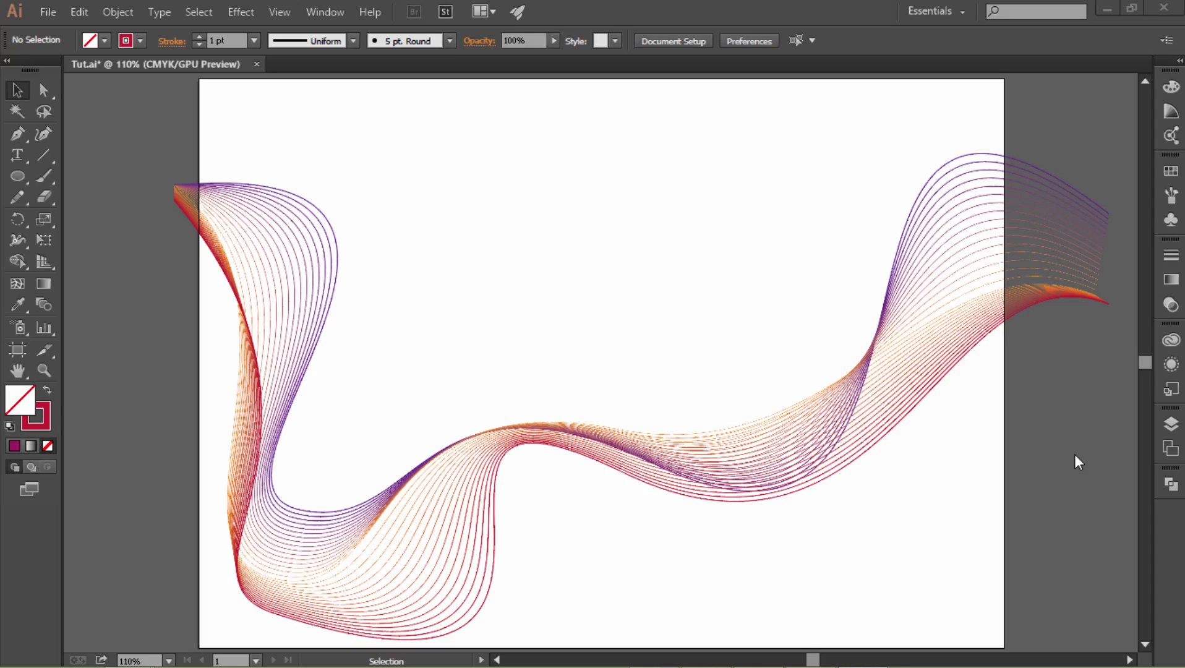
Hide Layer 2 with its existing blend artwork and add a new empty layer above it
left_click(1171, 426)
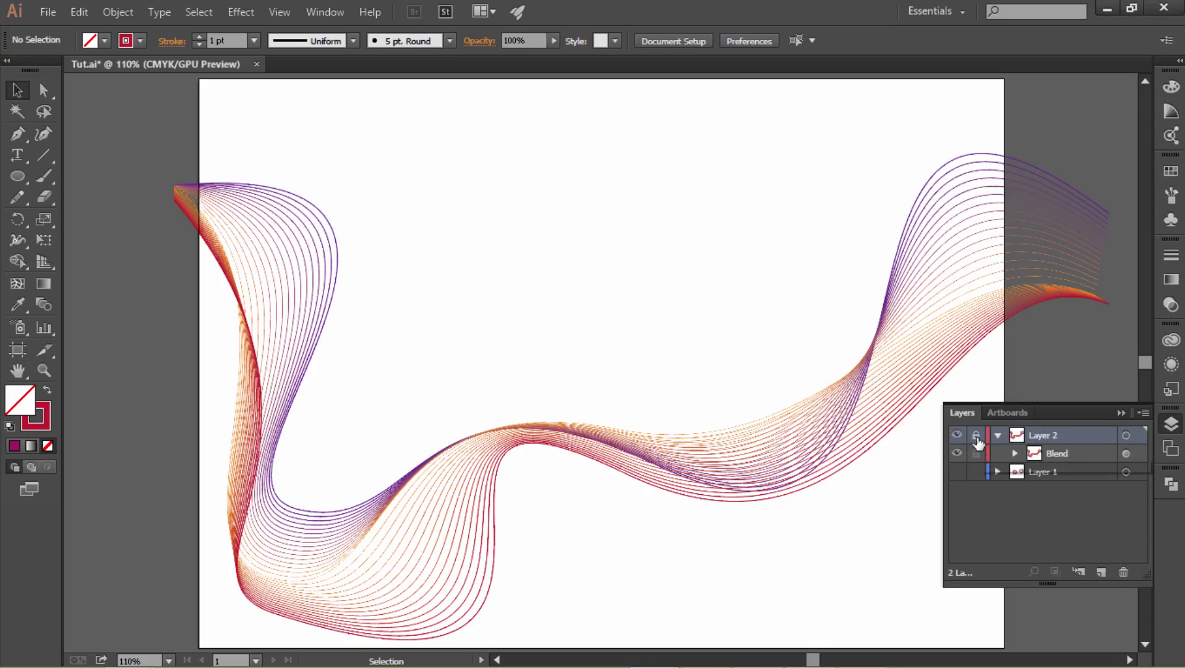
left_click(957, 436)
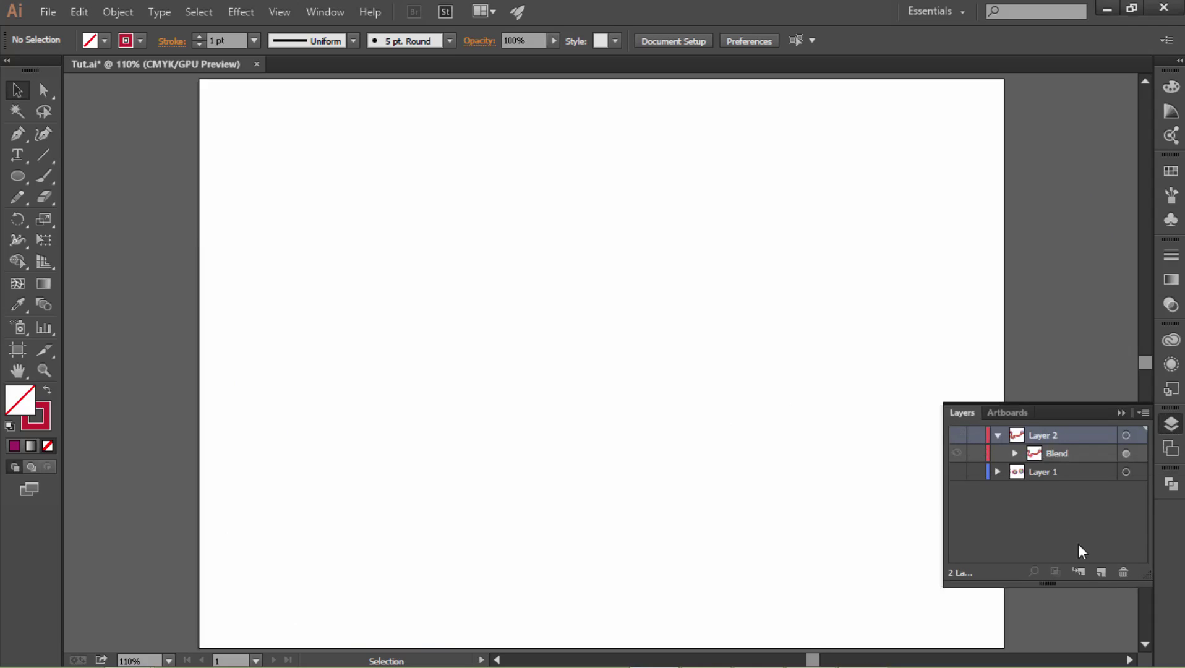
left_click(1100, 572)
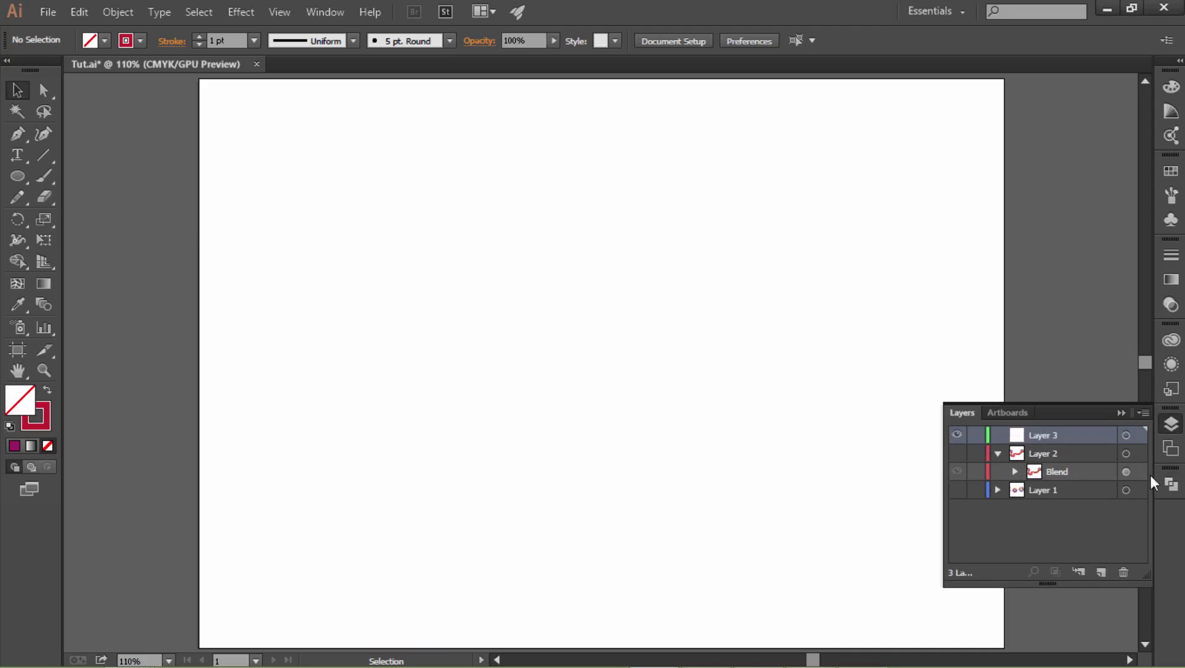
left_click(1169, 426)
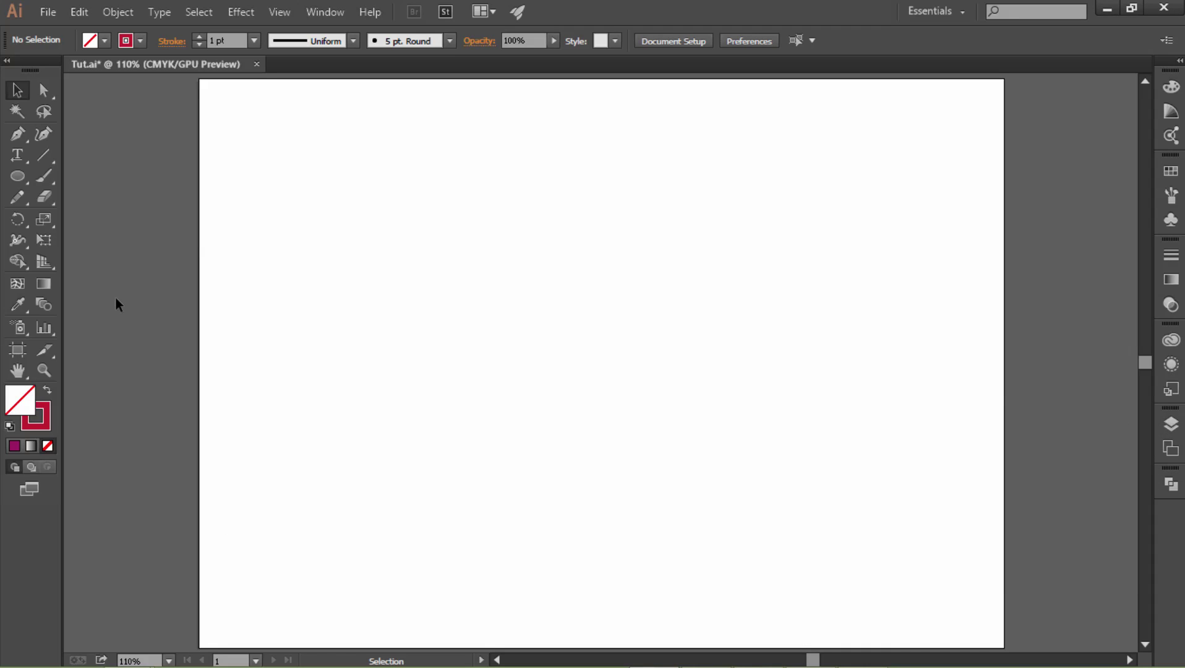
Draw an open five-point wavy curve with the Pen tool, dipping low near the artboard's left and extending past both side edges
left_click(27, 140)
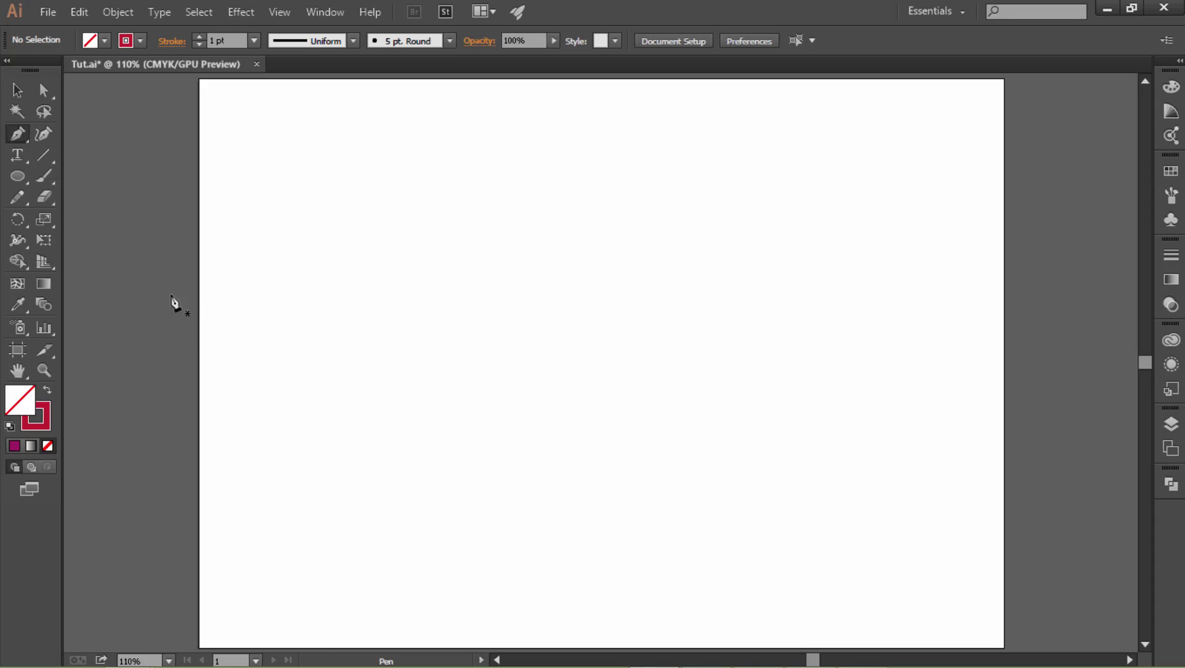
left_click_drag(172, 296, 223, 334)
left_click_drag(274, 465, 274, 539)
left_click_drag(439, 576, 552, 578)
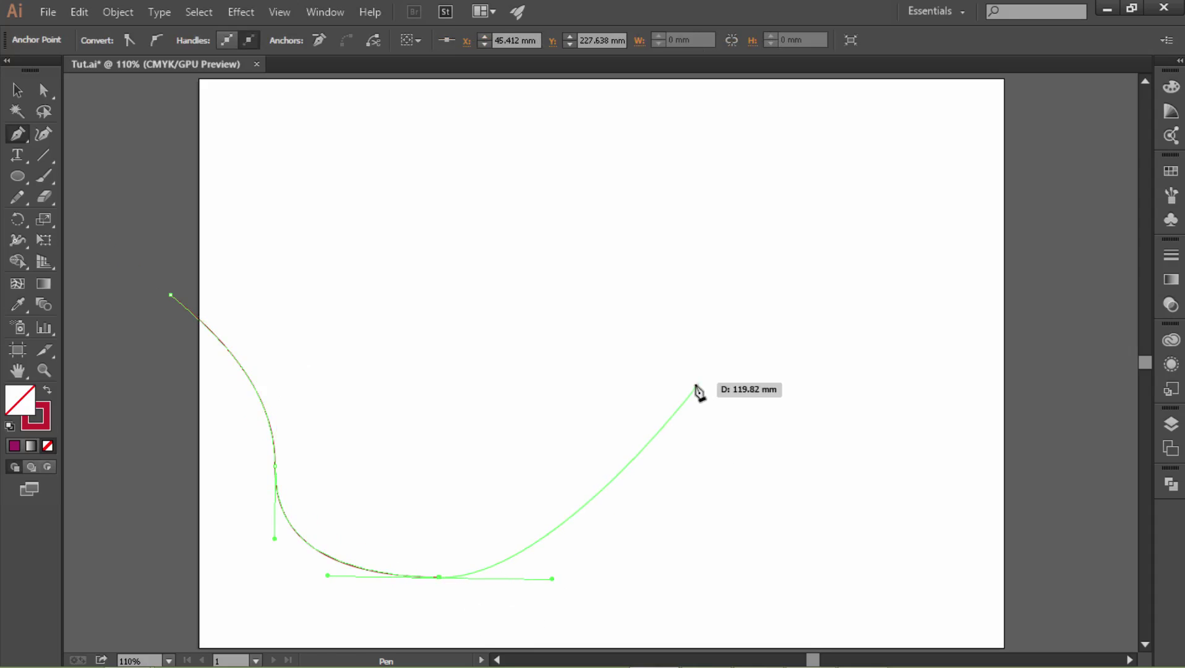
left_click_drag(692, 382, 801, 358)
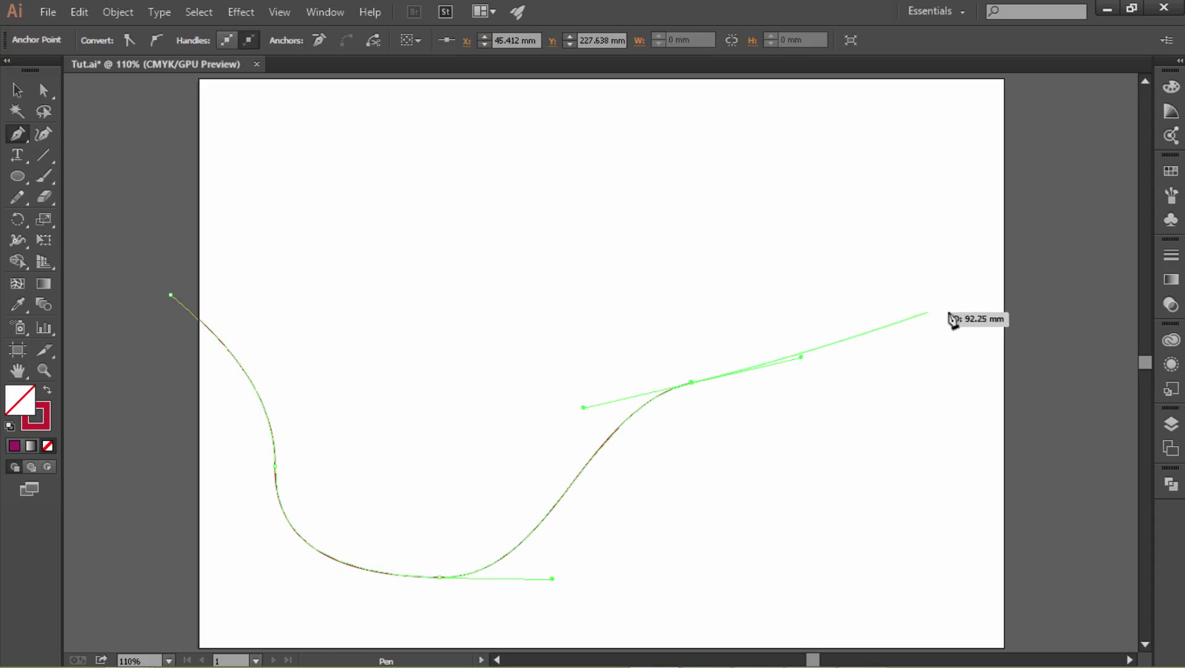
left_click_drag(1043, 294, 1125, 347)
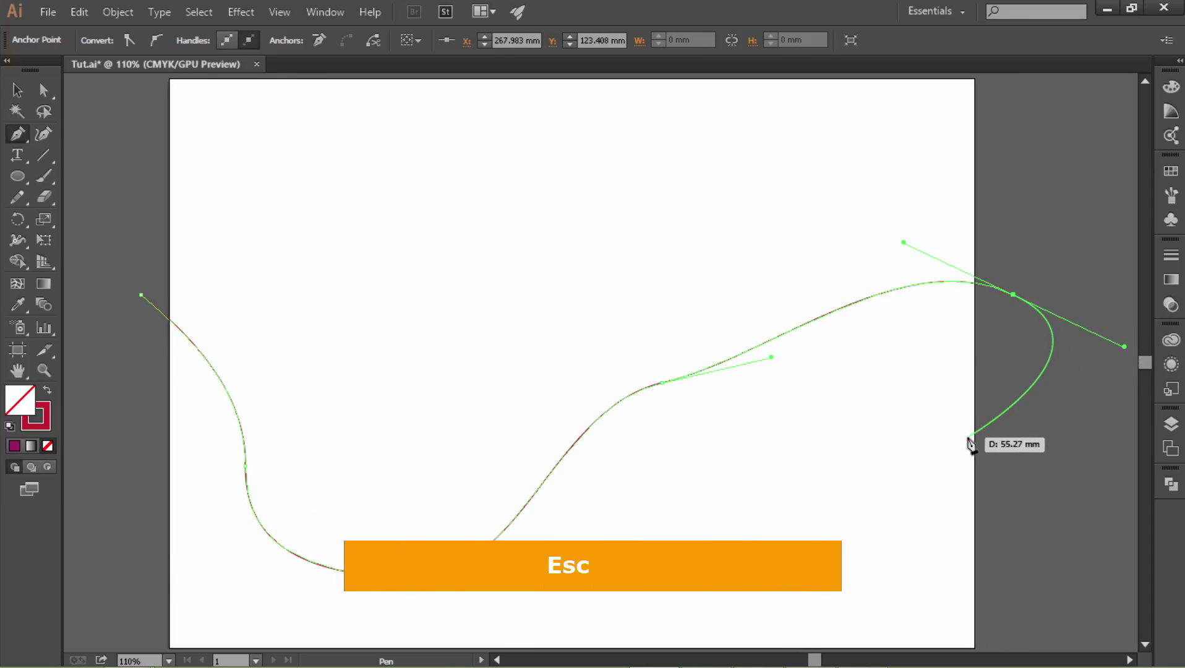
key("Escape")
Reshape the curve with Direct Selection by repositioning the anchors and handles of the right-hand rise and the bottom trough
left_click(43, 91)
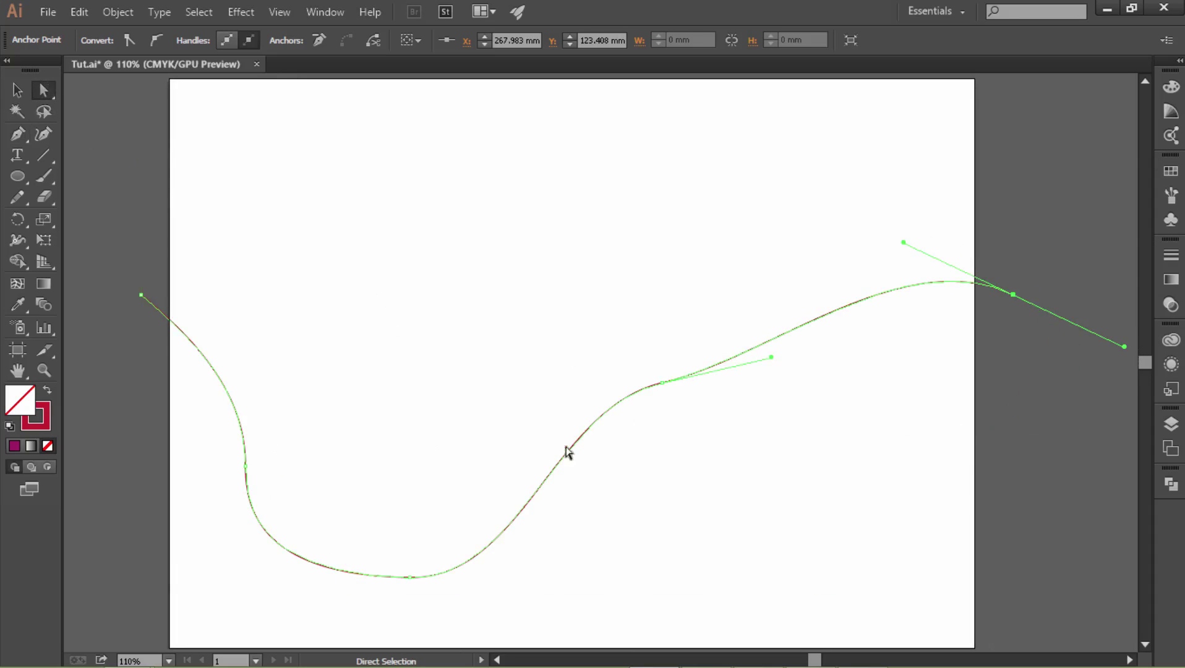
left_click_drag(662, 382, 608, 360)
left_click_drag(718, 334, 724, 233)
left_click_drag(609, 360, 676, 388)
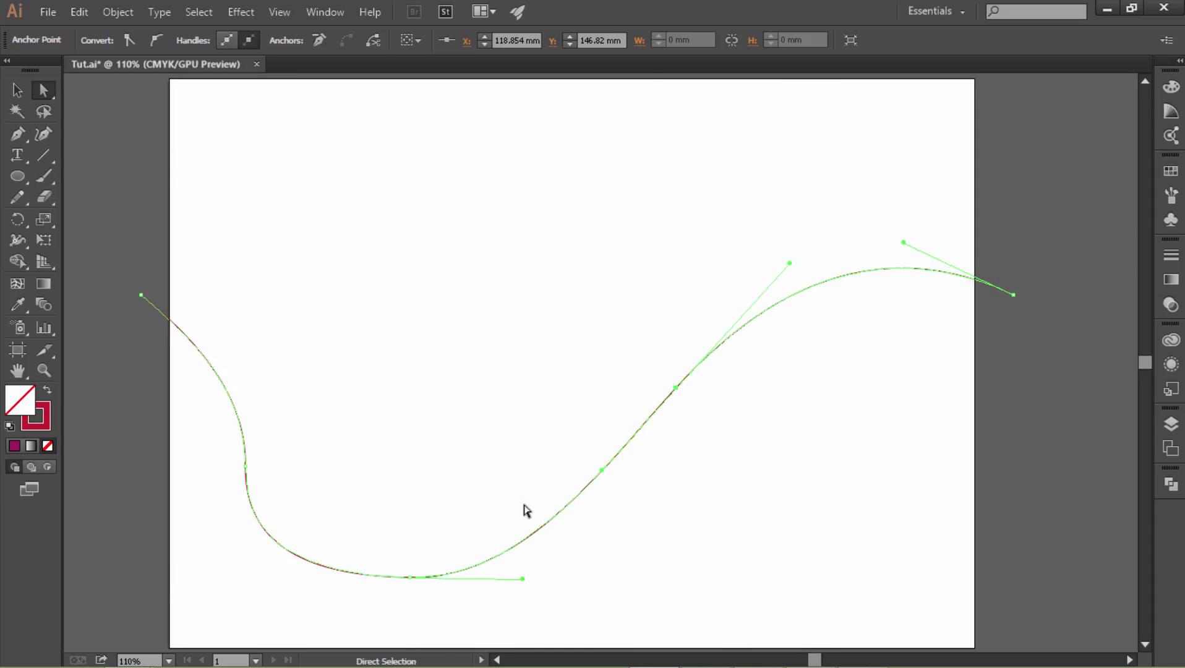
left_click_drag(410, 578, 411, 550)
left_click_drag(523, 551, 410, 567)
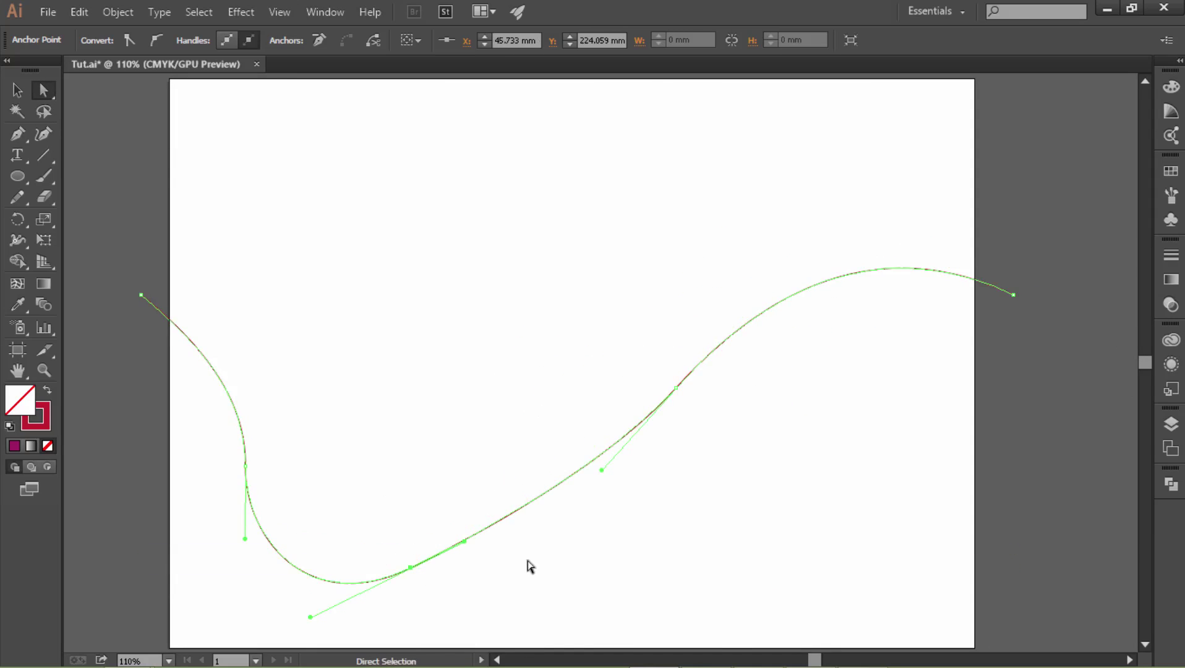
Copy the whole curve and paste the duplicate in front of the original
left_click(17, 88)
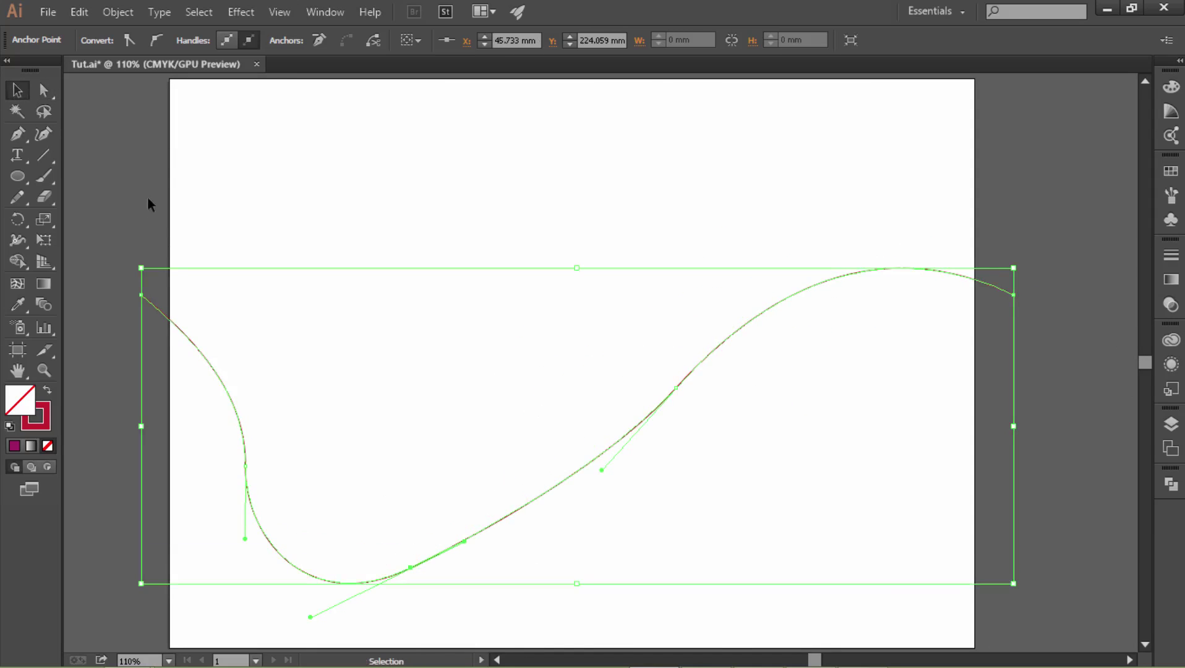
left_click(193, 345)
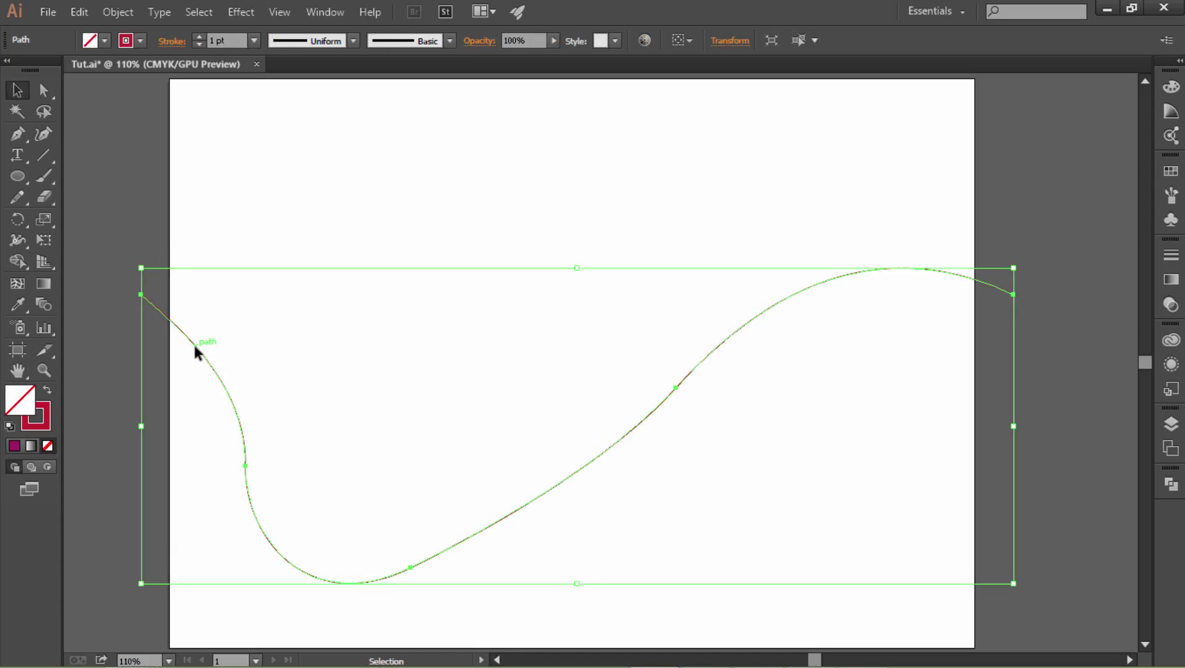
left_click(87, 13)
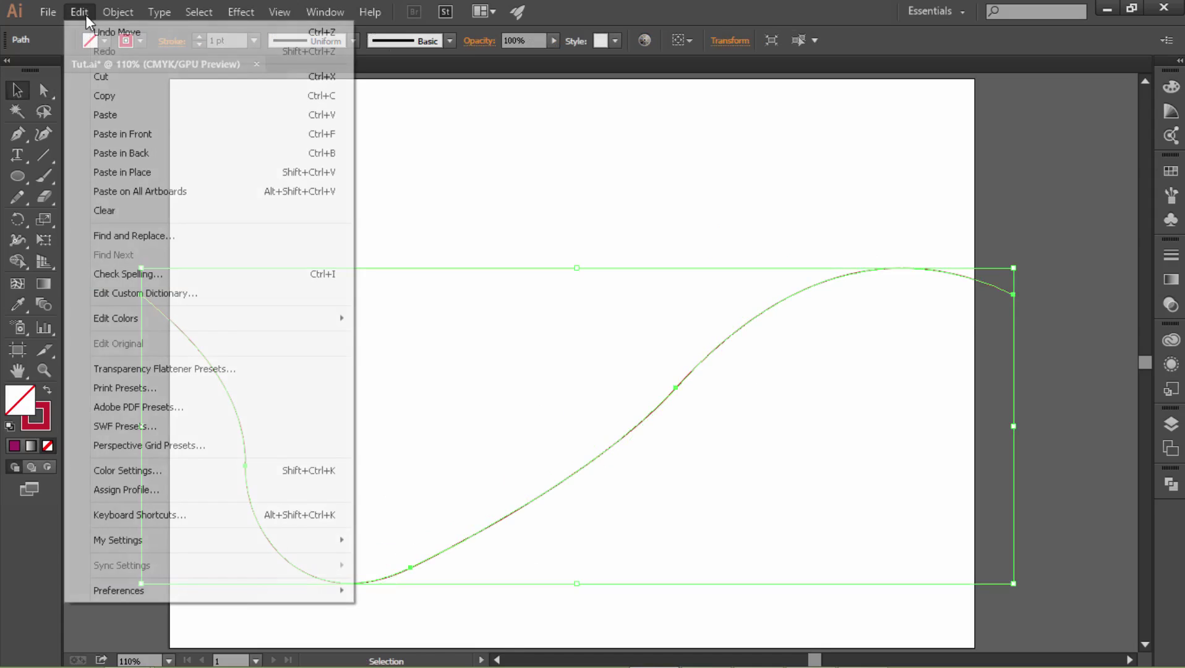
left_click(105, 94)
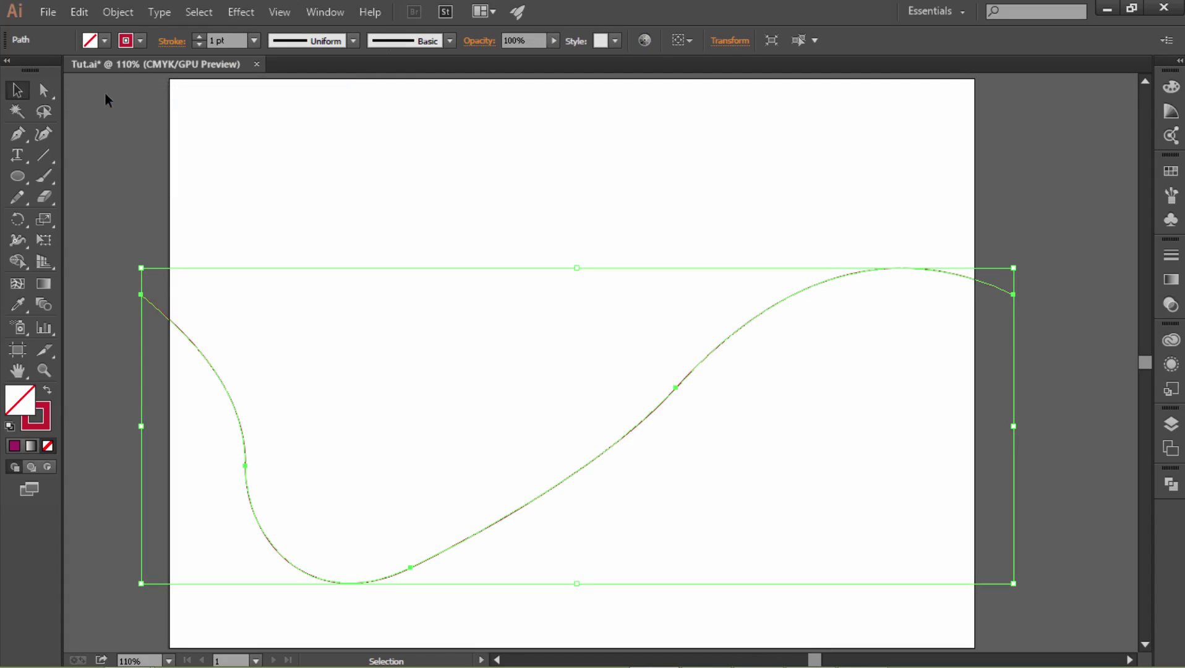
left_click(85, 11)
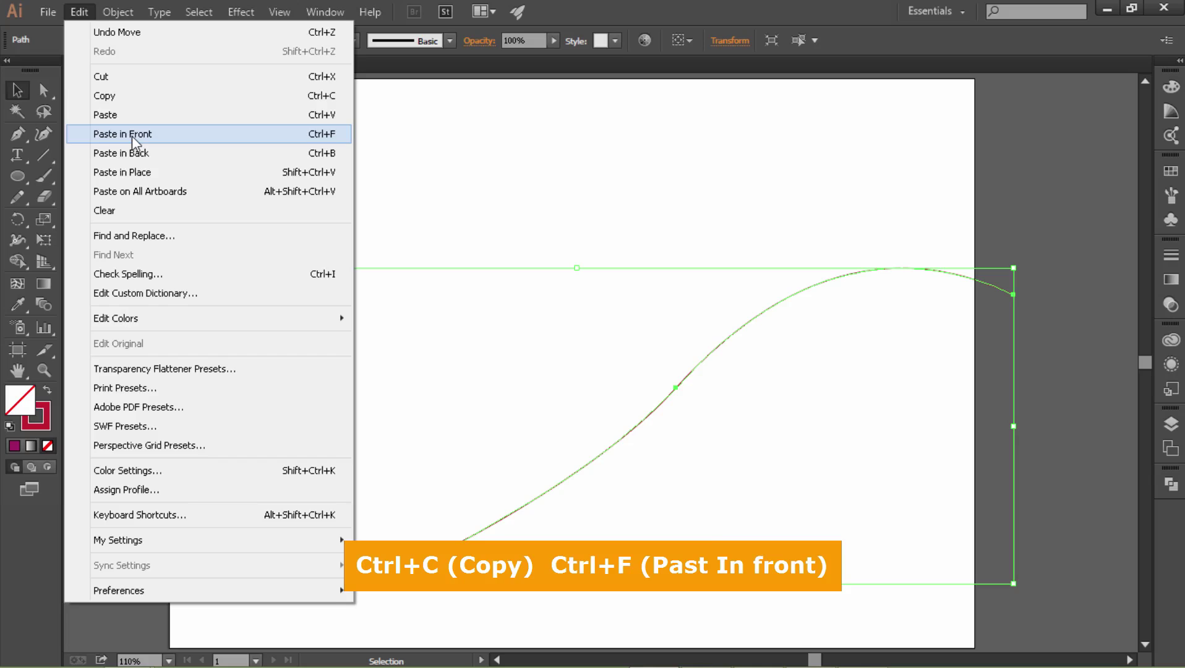
left_click(131, 136)
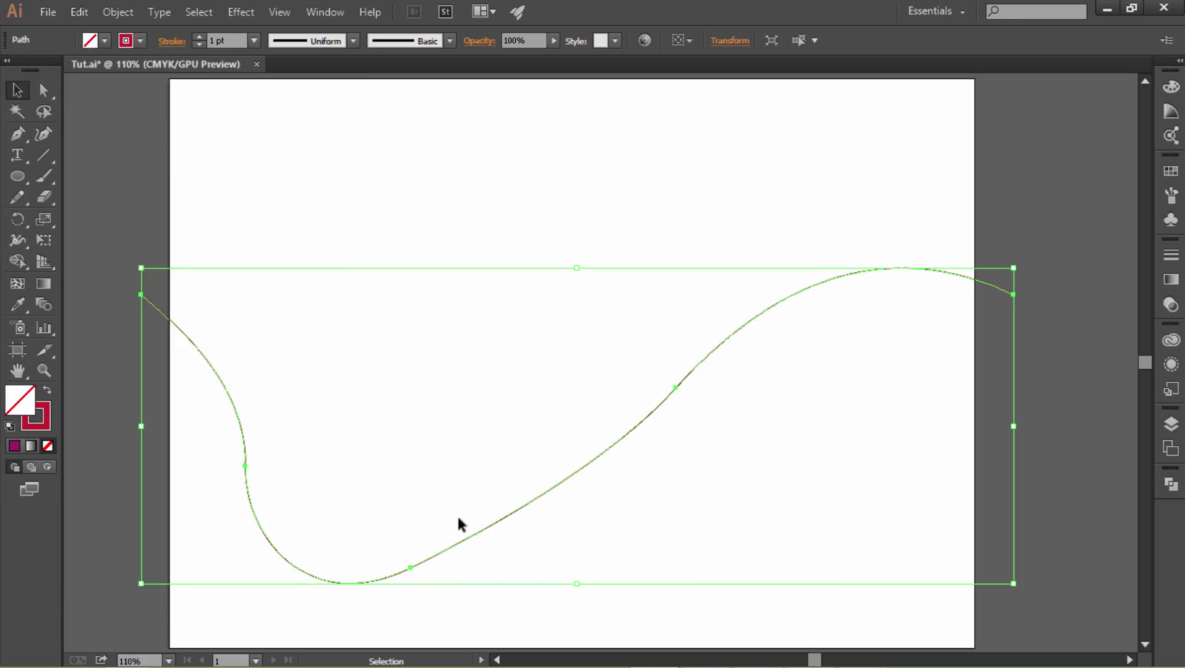
Nudge the pasted curve upward and slightly to the right so it sits apart from the original
key("shift+Up")
key("shift+Up")
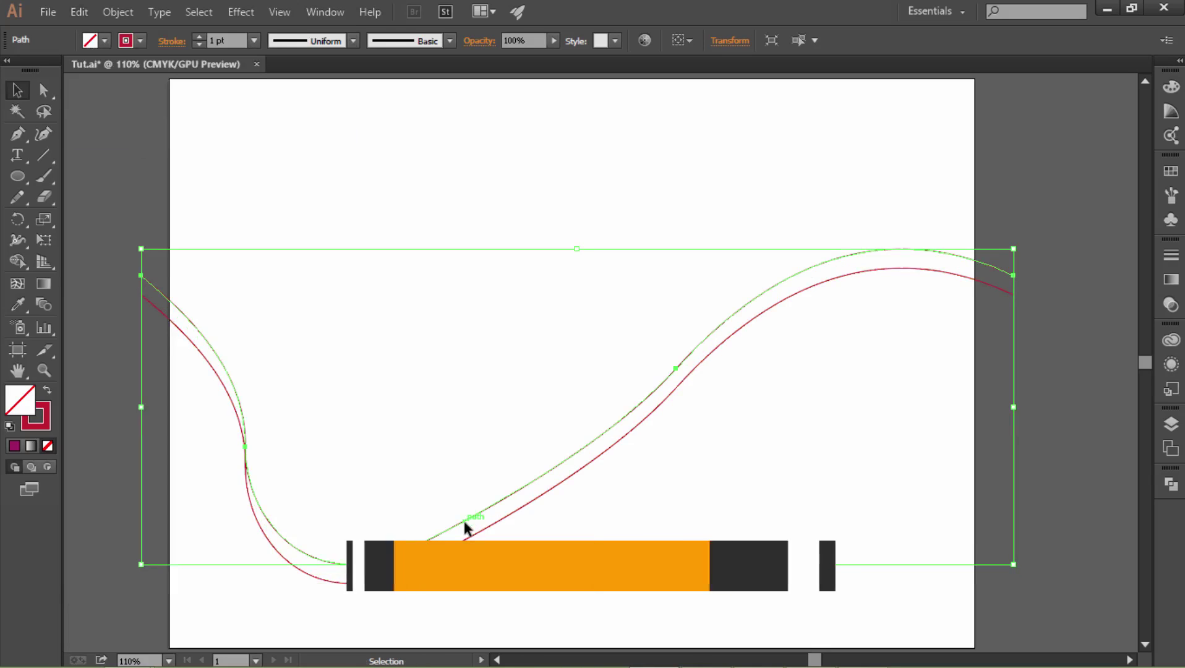
key("Up")
key("Up")
key("Up")
key("Right")
key("Right")
key("Right")
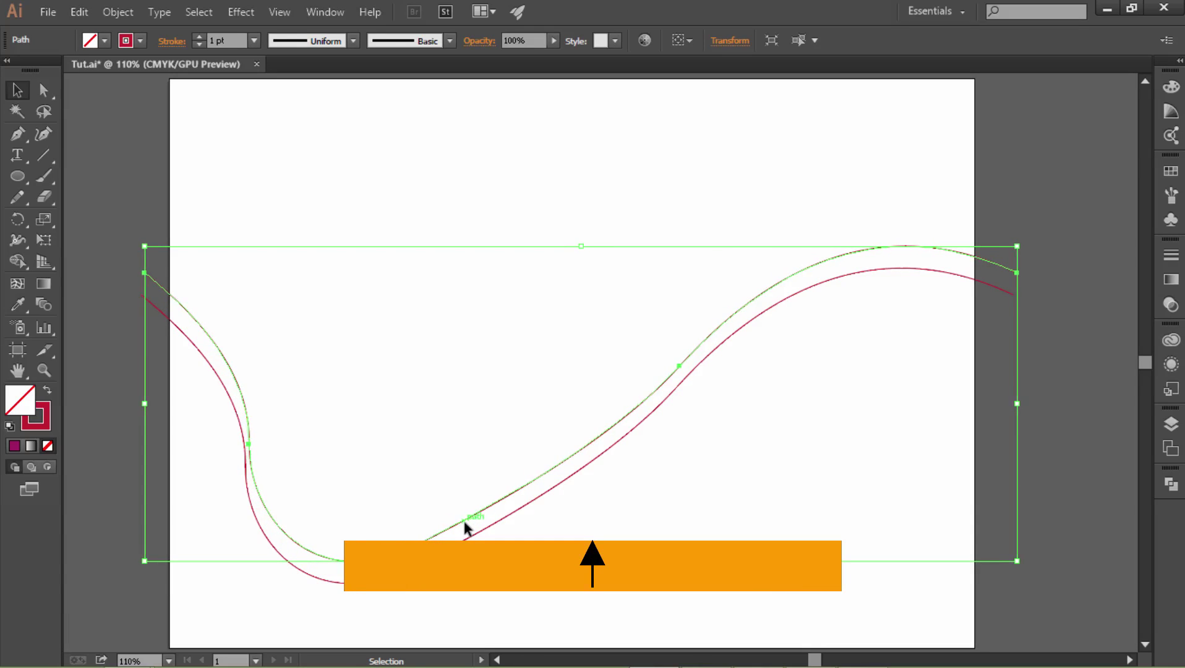
key("shift+Right")
key("shift+Up")
key("shift+Up")
key("Left")
key("Left")
key("Left")
key("Left")
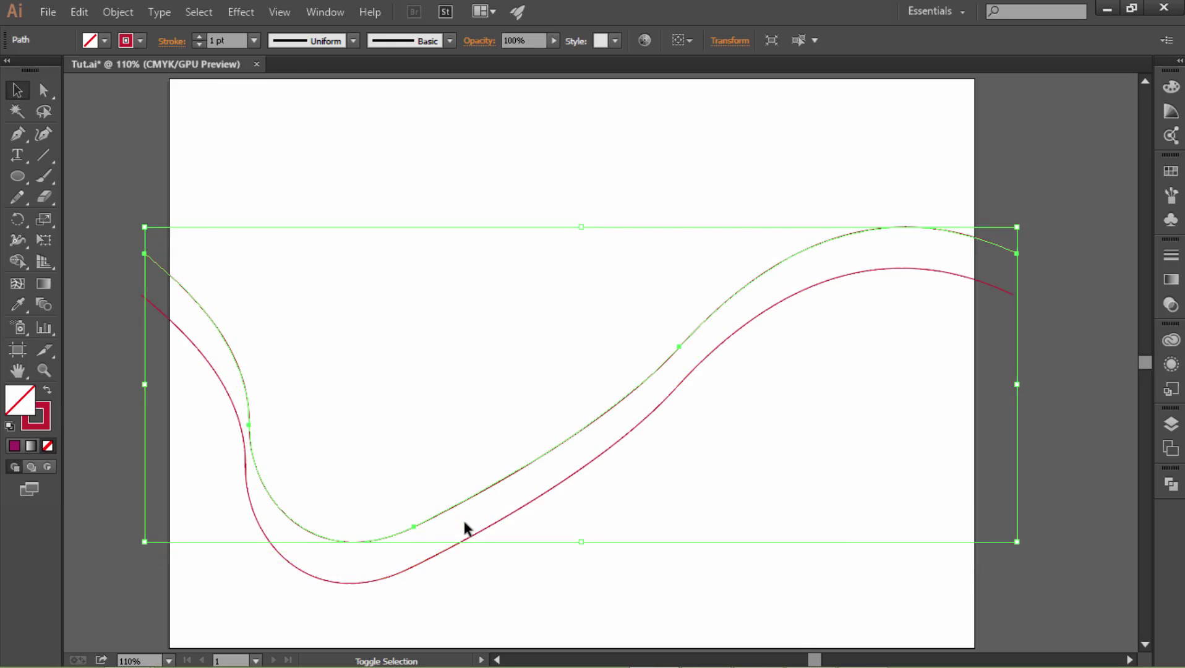
Reshape the copied curve's trough, rise and left bend to cross the original, and pull the original's upper-left handle inward
key("a")
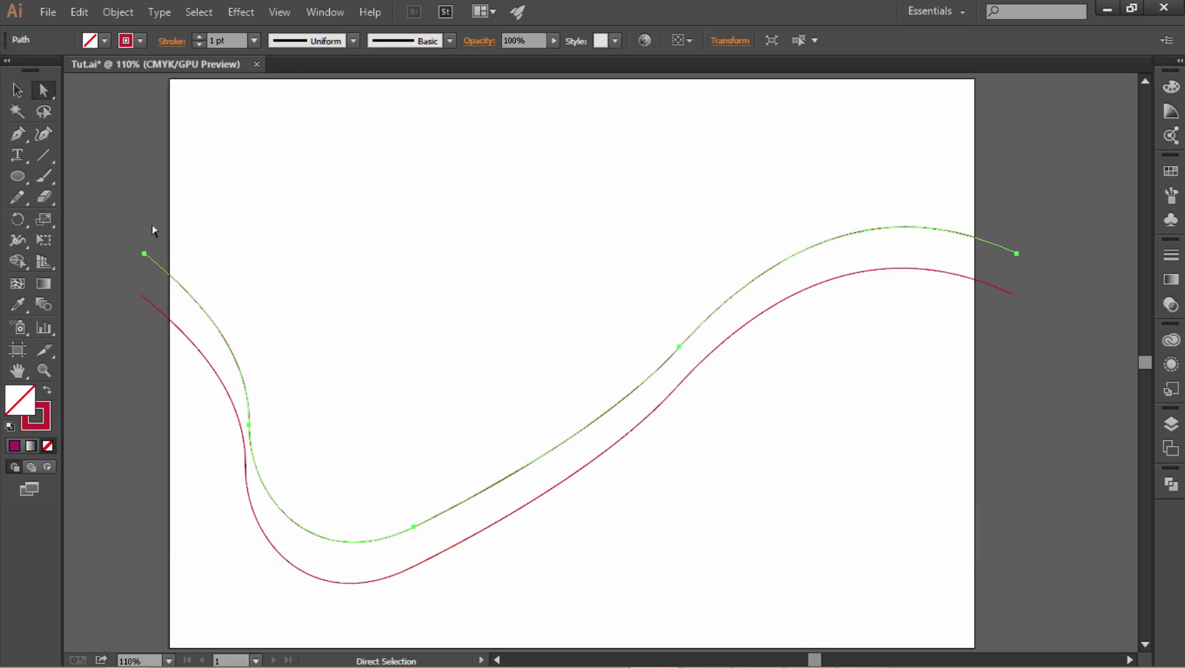
left_click_drag(399, 498, 455, 585)
left_click_drag(679, 347, 653, 310)
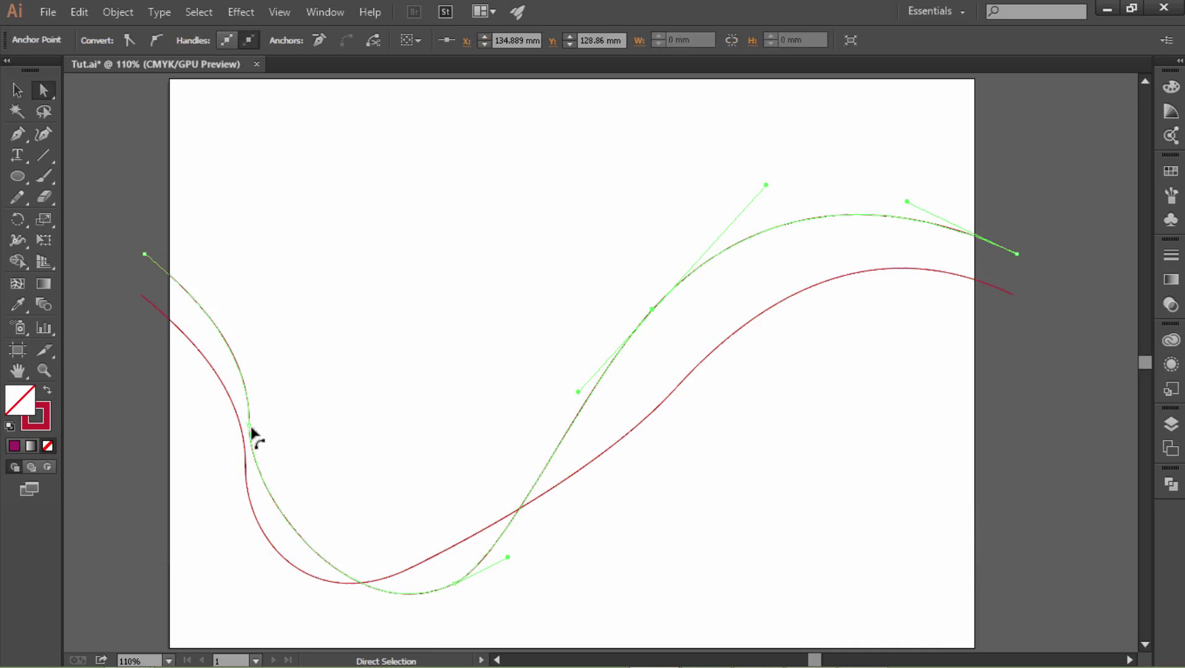
left_click_drag(249, 426, 281, 433)
left_click_drag(281, 505, 244, 531)
left_click(245, 444)
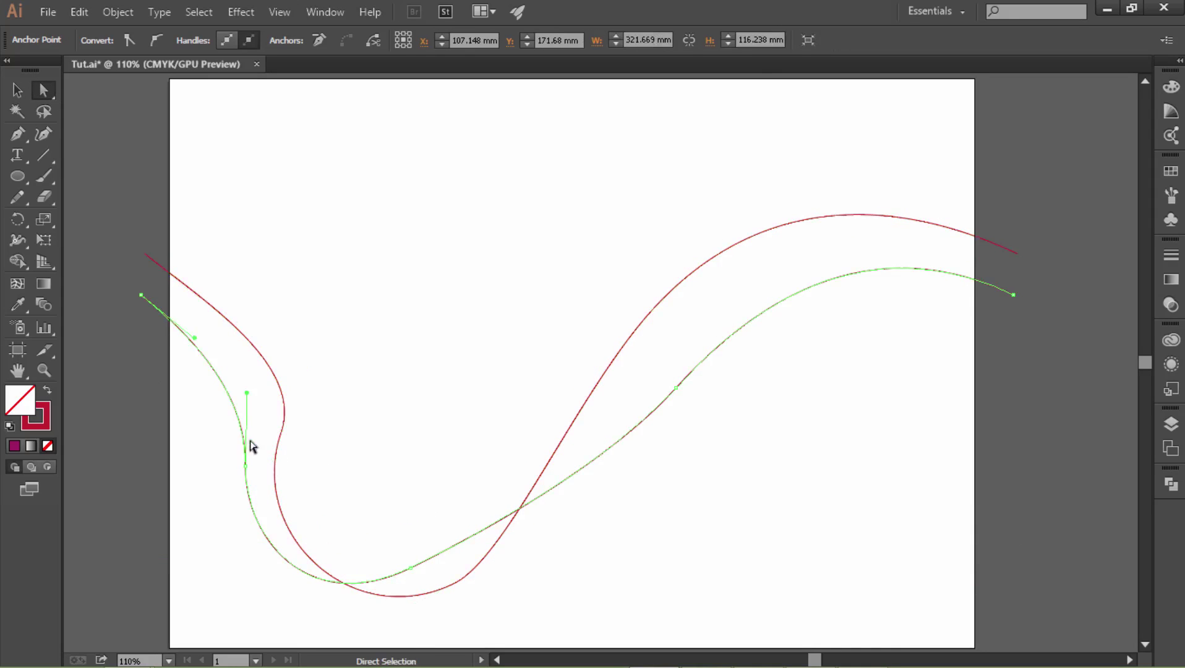
left_click_drag(247, 391, 210, 381)
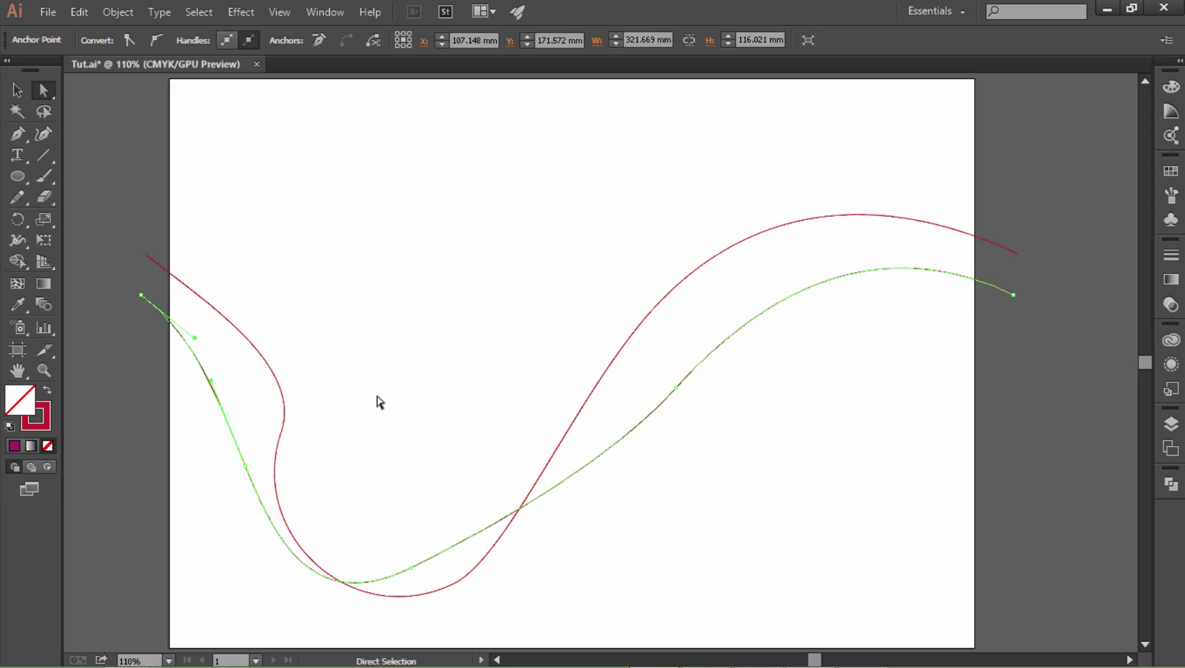
Blend the two curves with the Blend tool, linking their left end points
left_click(44, 306)
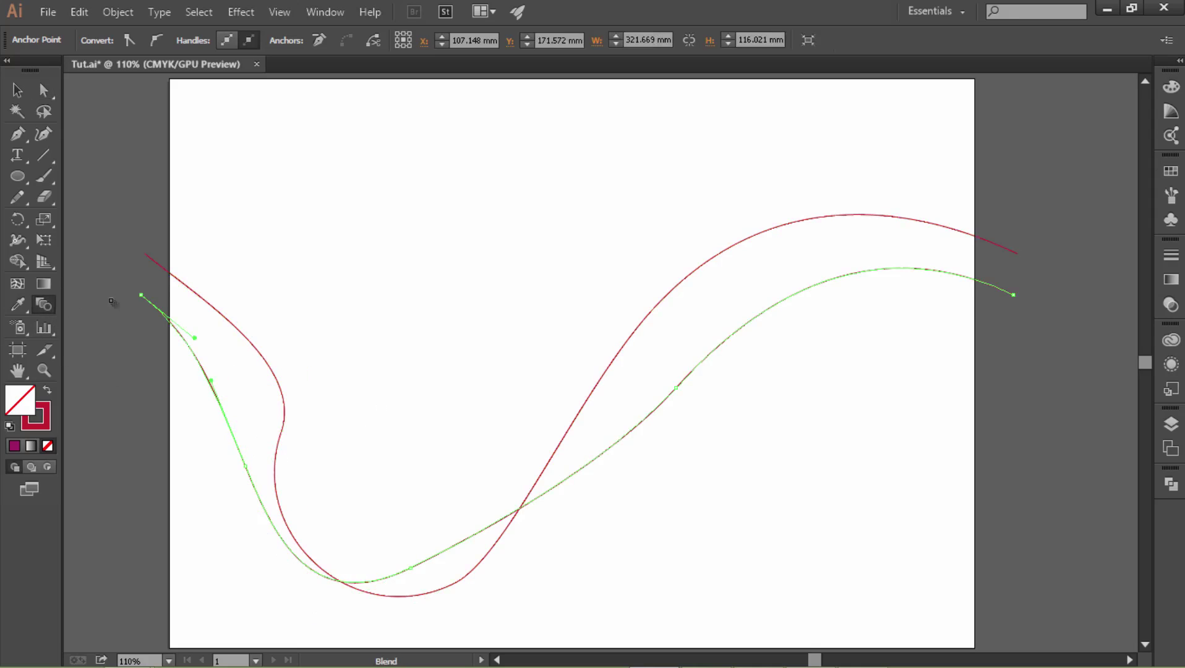
left_click(143, 295)
left_click(145, 255)
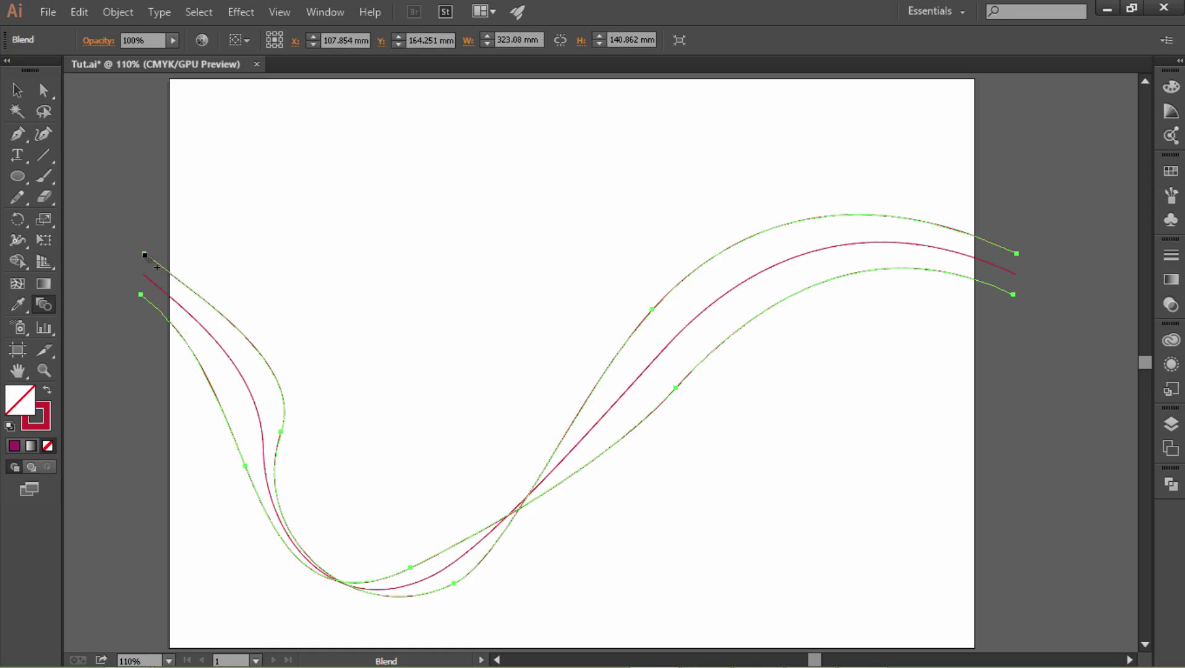
Set the blend's spacing to Specified Steps with 15 steps, with the preview turned on
double_click(43, 302)
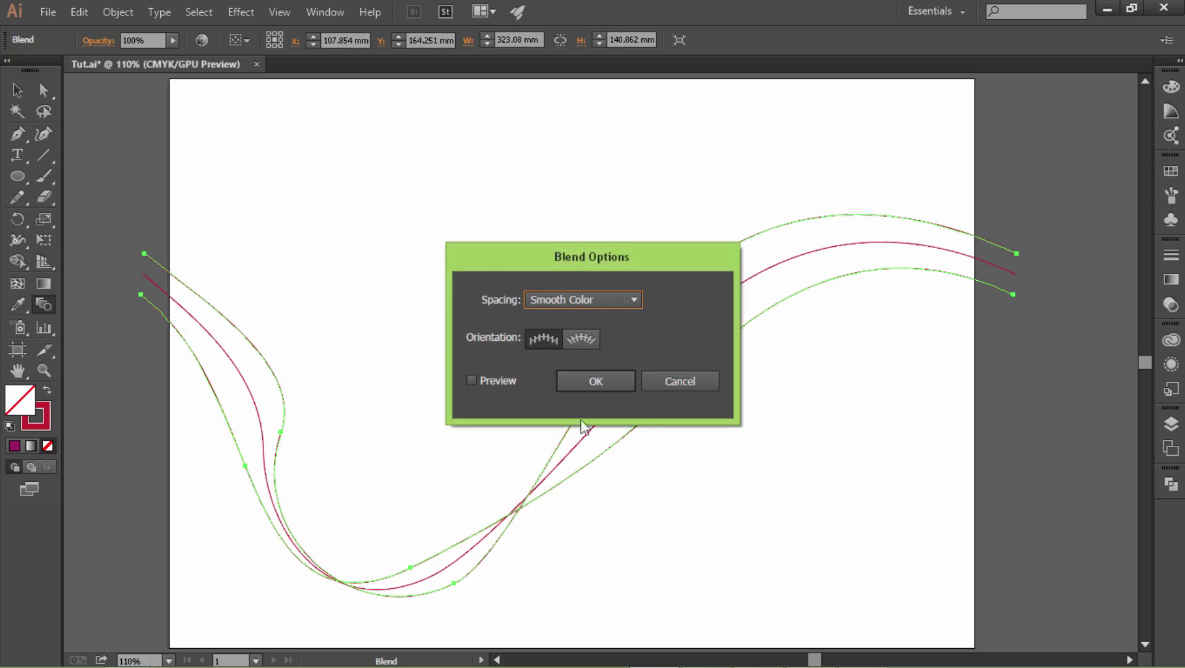
left_click_drag(599, 263, 999, 265)
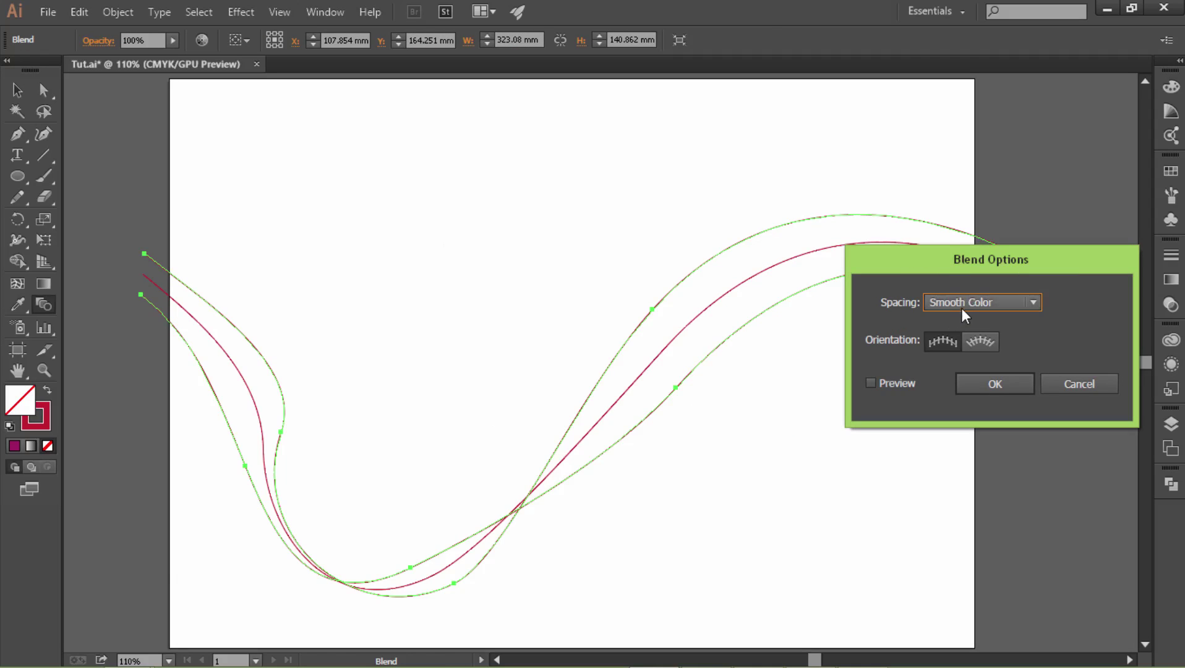
left_click(963, 303)
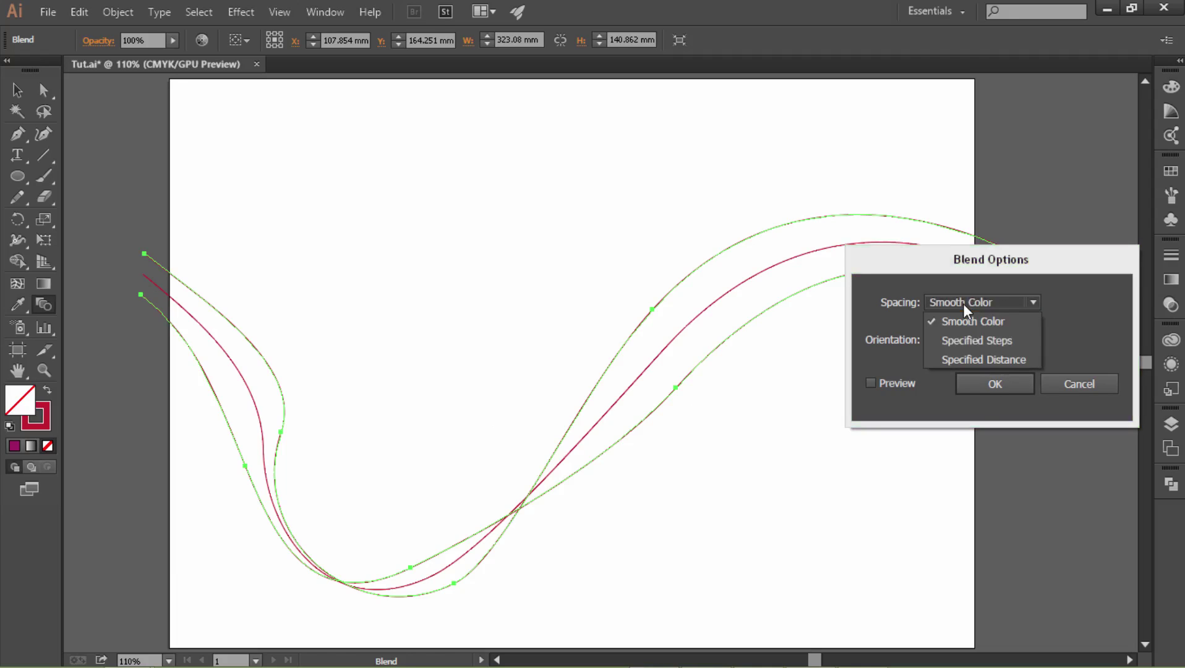
left_click(968, 340)
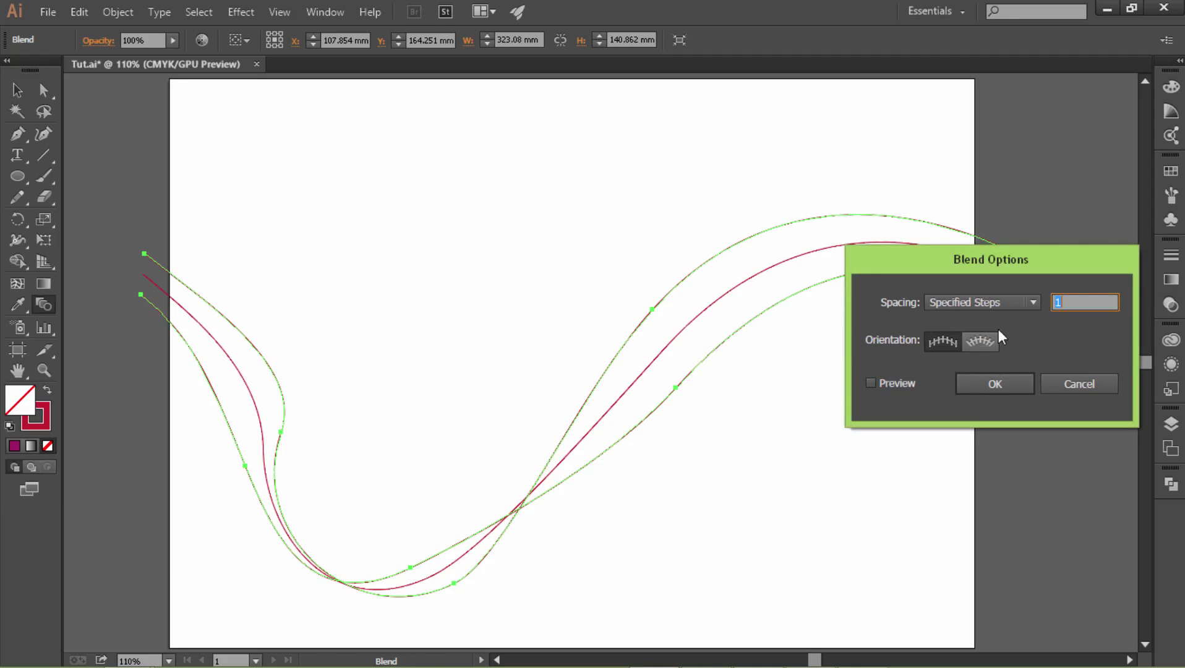
left_click(902, 381)
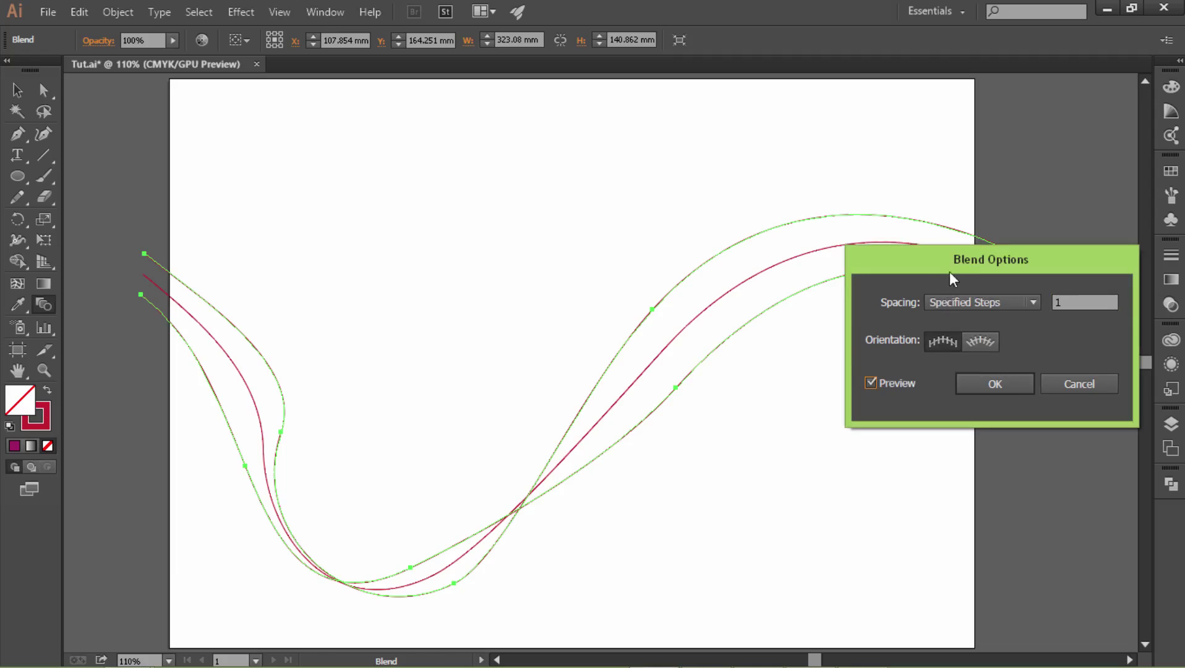
left_click_drag(949, 271, 895, 280)
double_click(1010, 310)
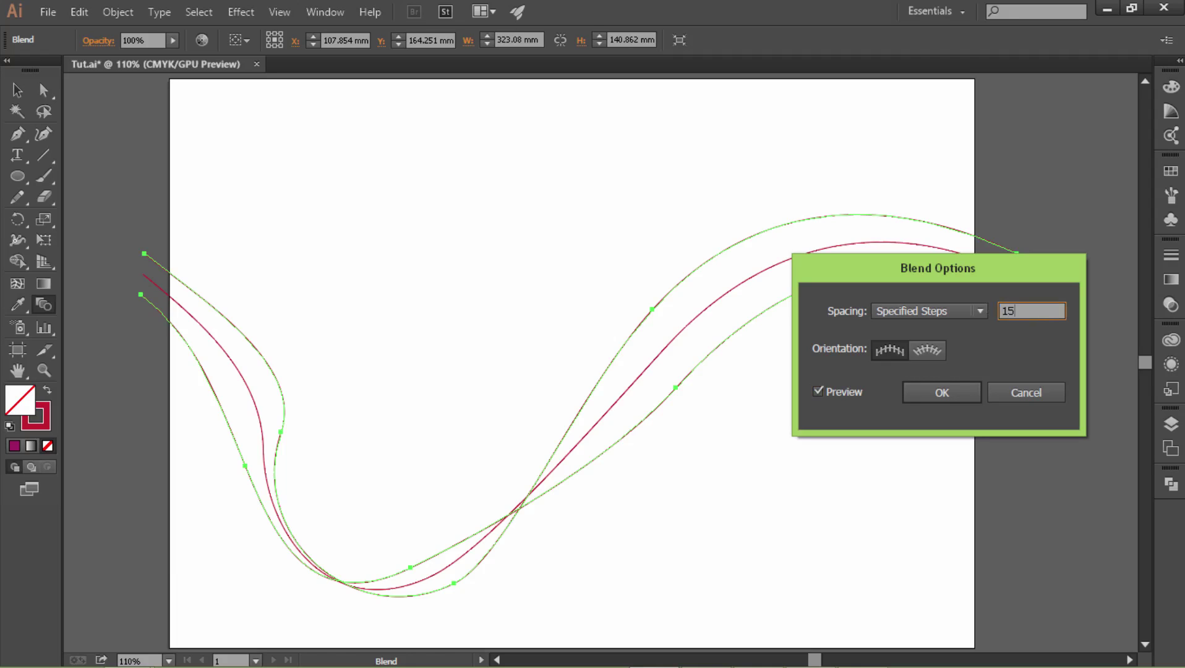
key("Tab")
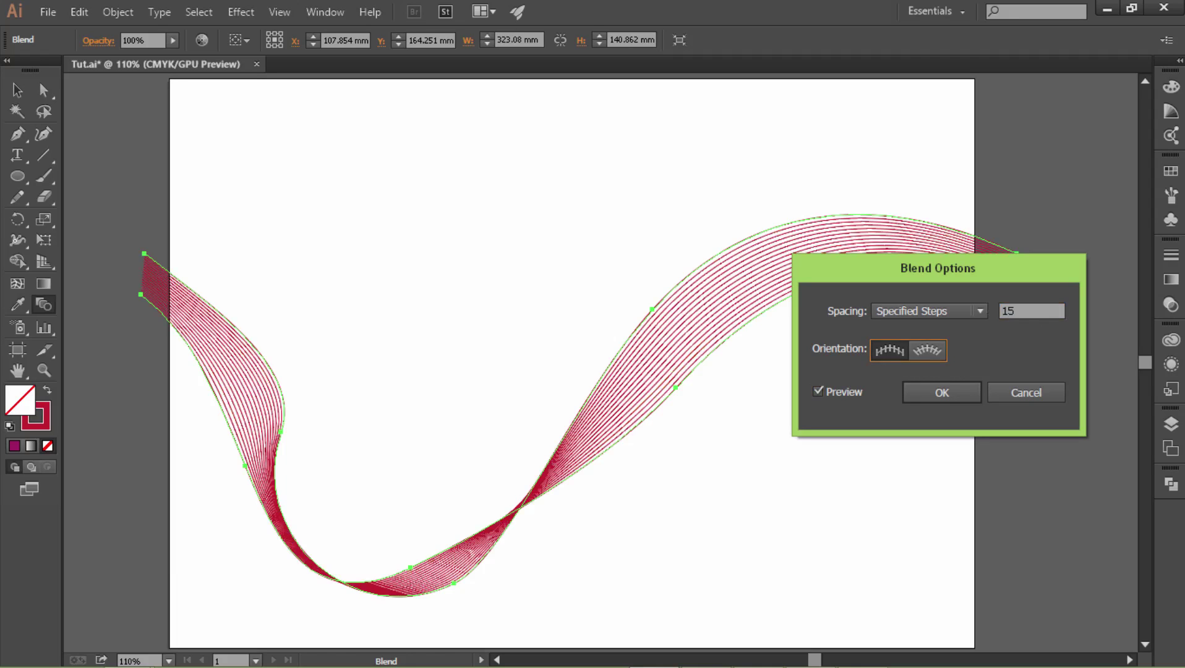
left_click(954, 396)
Accept the blend options, isolate the blend and select its upper curve on its own
key("z")
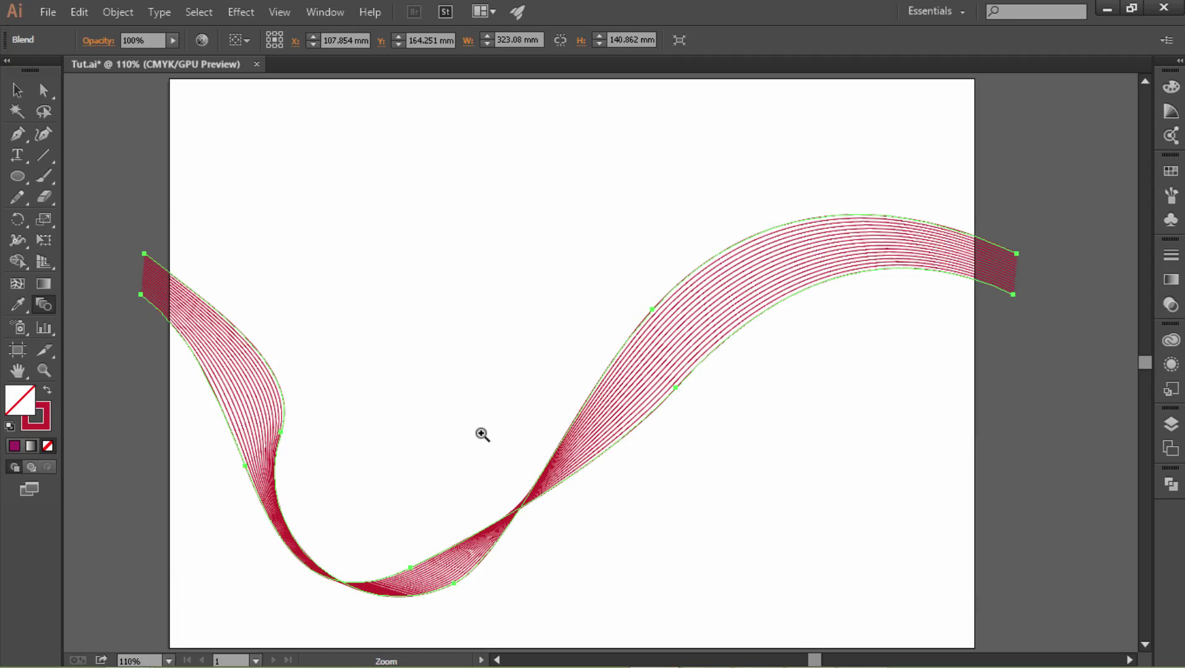
left_click(481, 434)
left_click(42, 91)
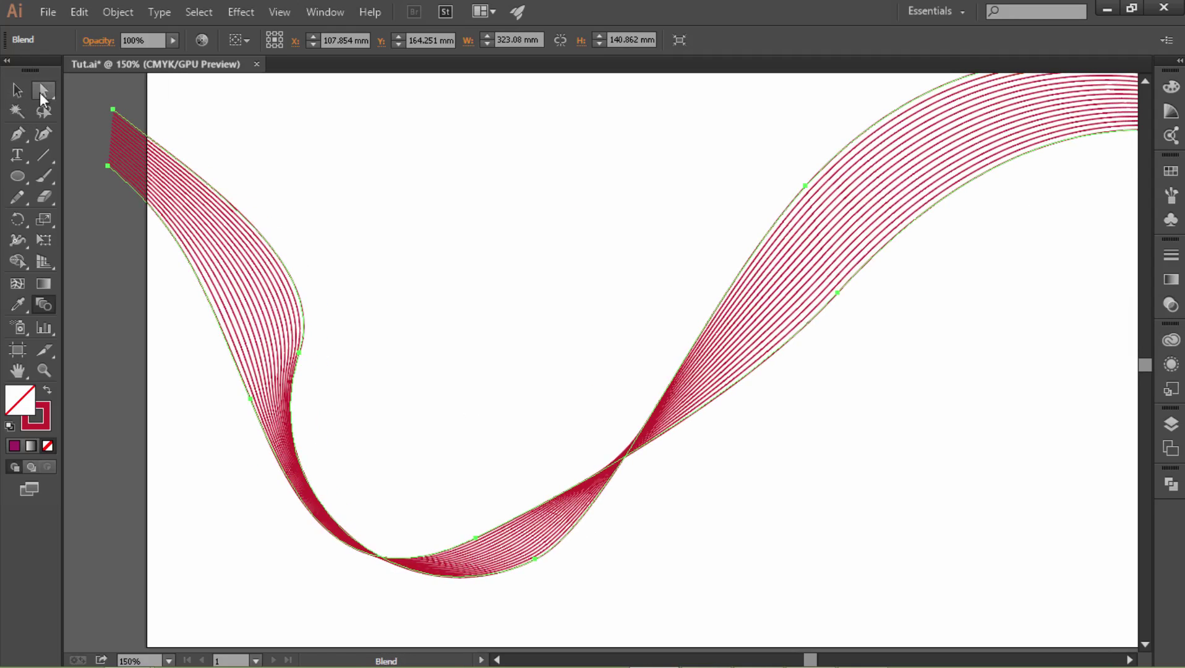
left_click(19, 92)
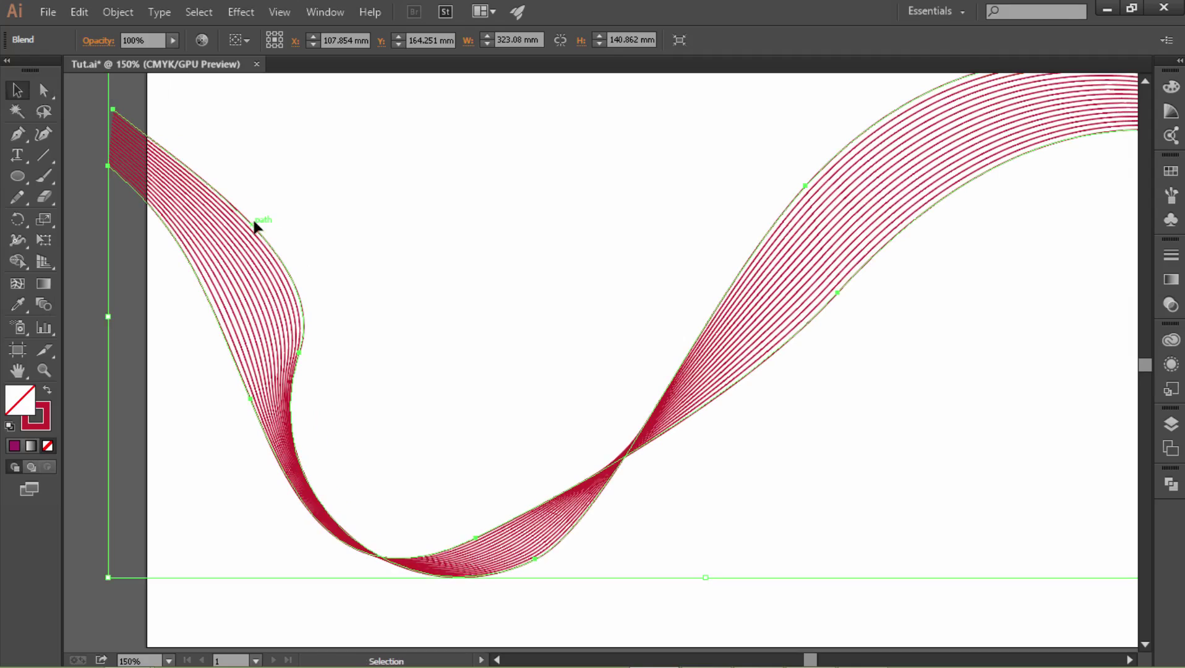
double_click(254, 226)
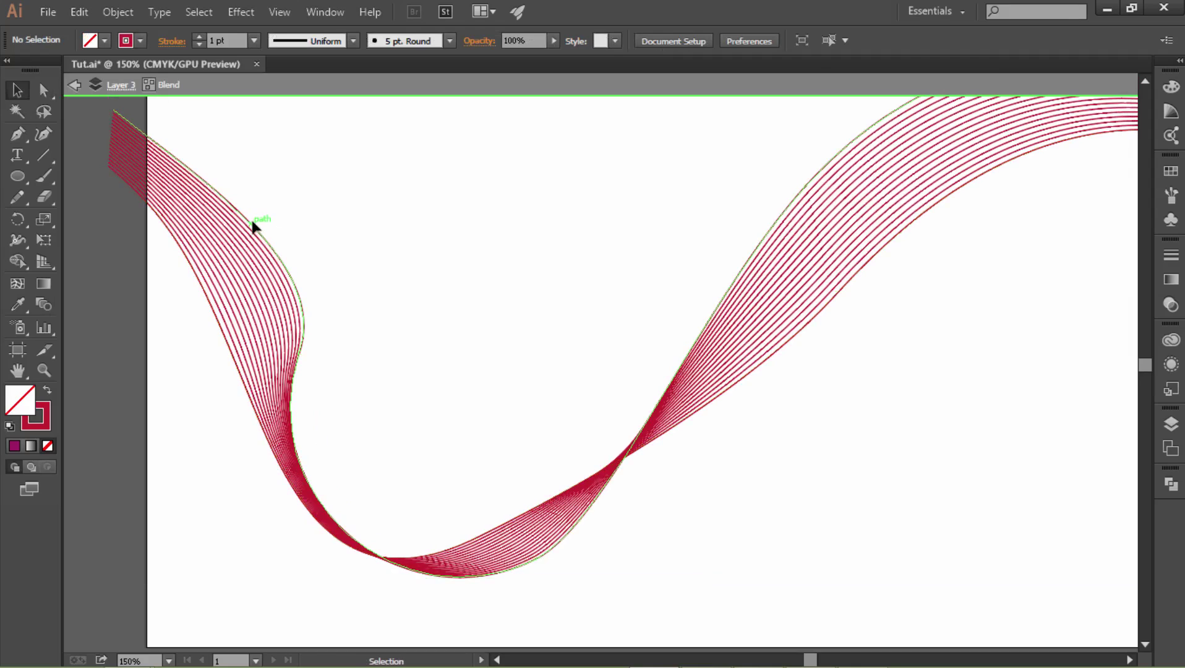
left_click(254, 228)
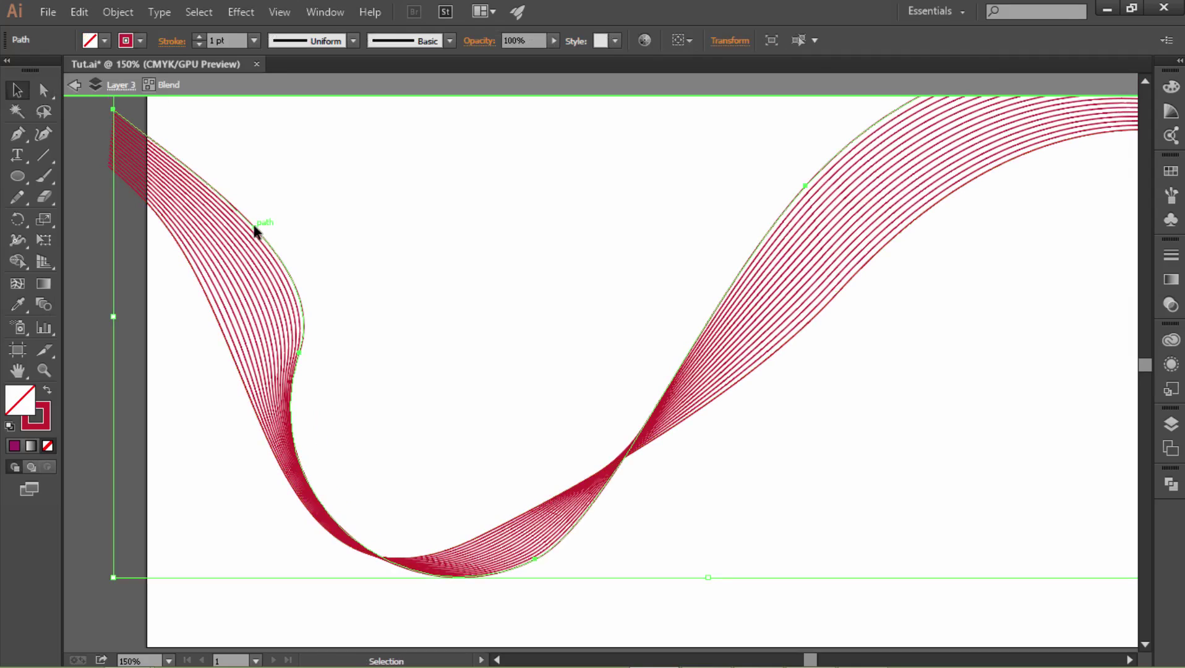
Give the upper curve an orange C=0 M=50 Y=100 K=0 stroke with a weight of 2 pt
left_click(142, 41)
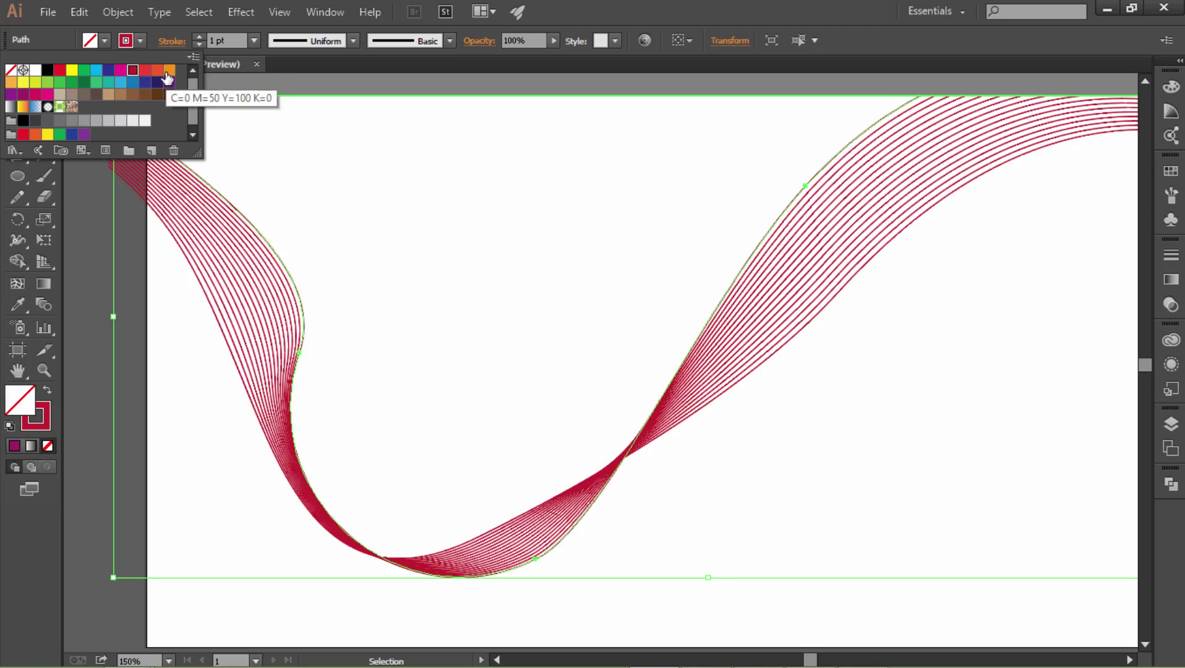
left_click(168, 71)
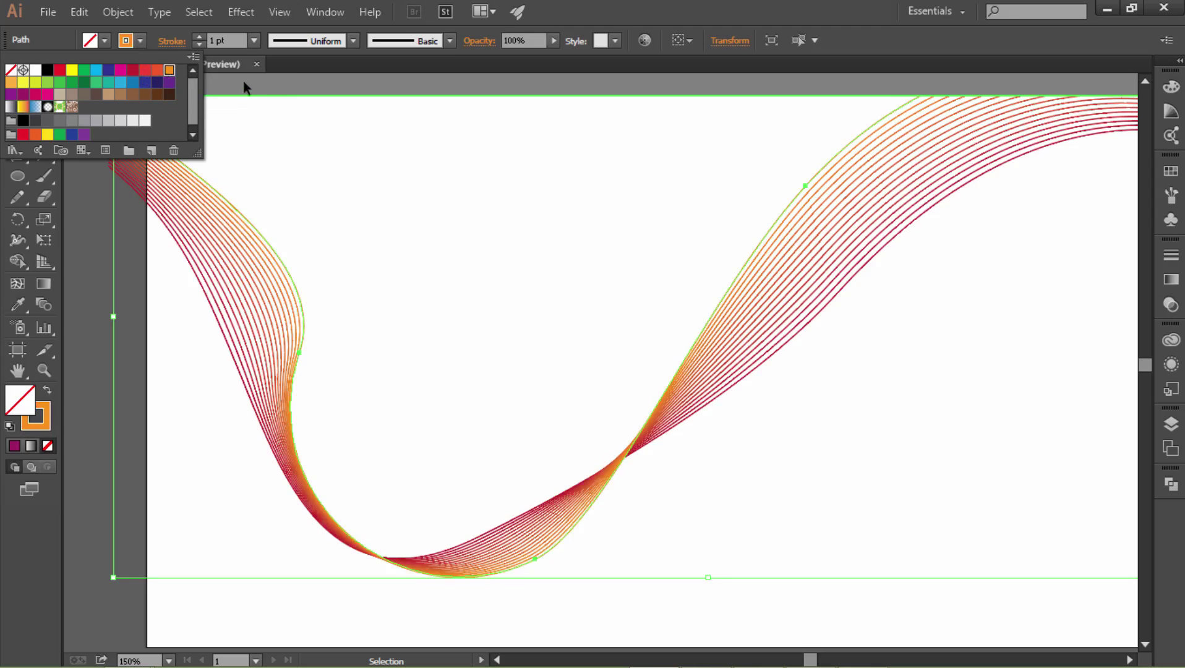
left_click(202, 35)
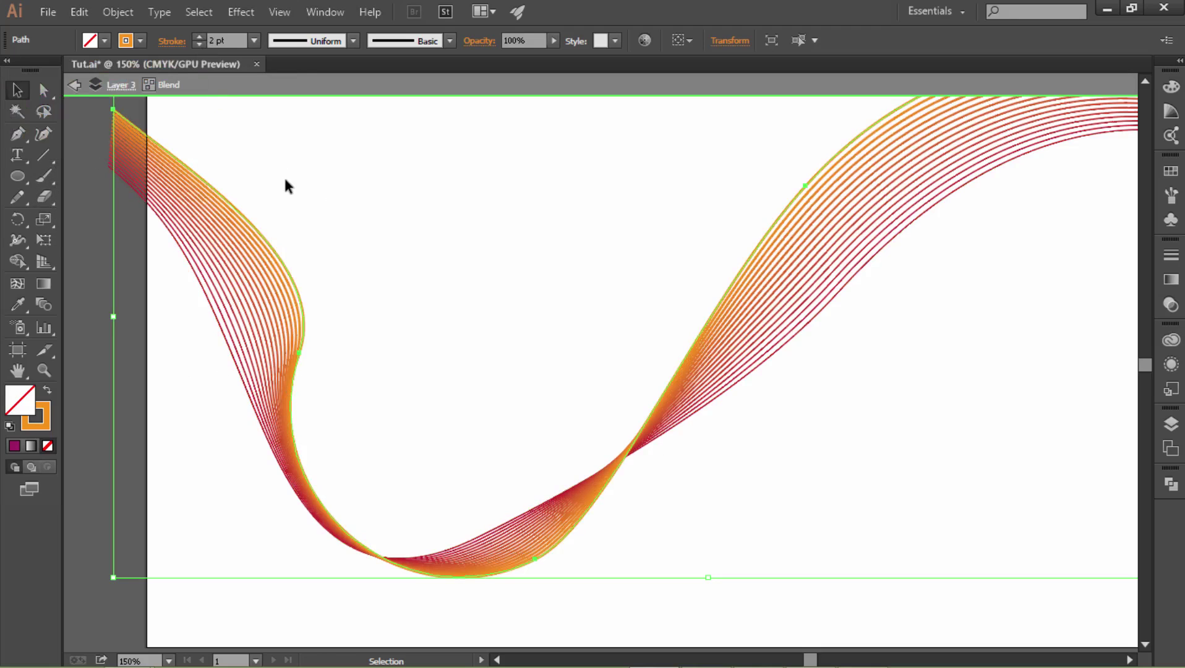
left_click(77, 85)
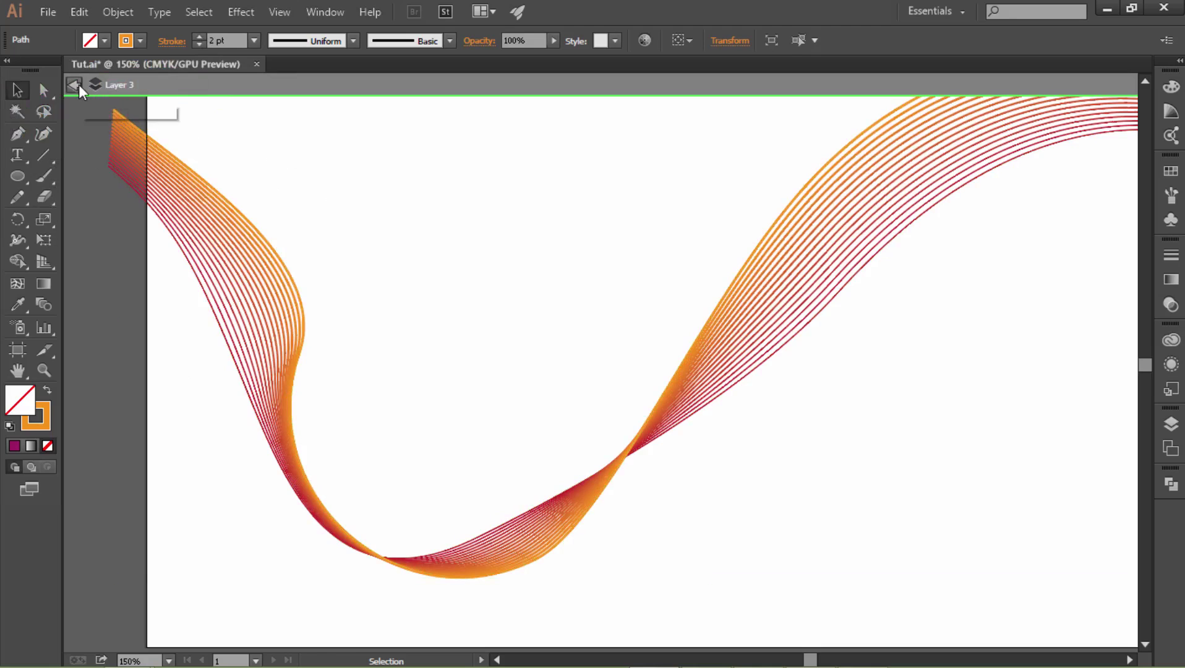
Duplicate the lower red curve in place inside the isolated blend and nudge the copy down below the original
left_click(575, 526)
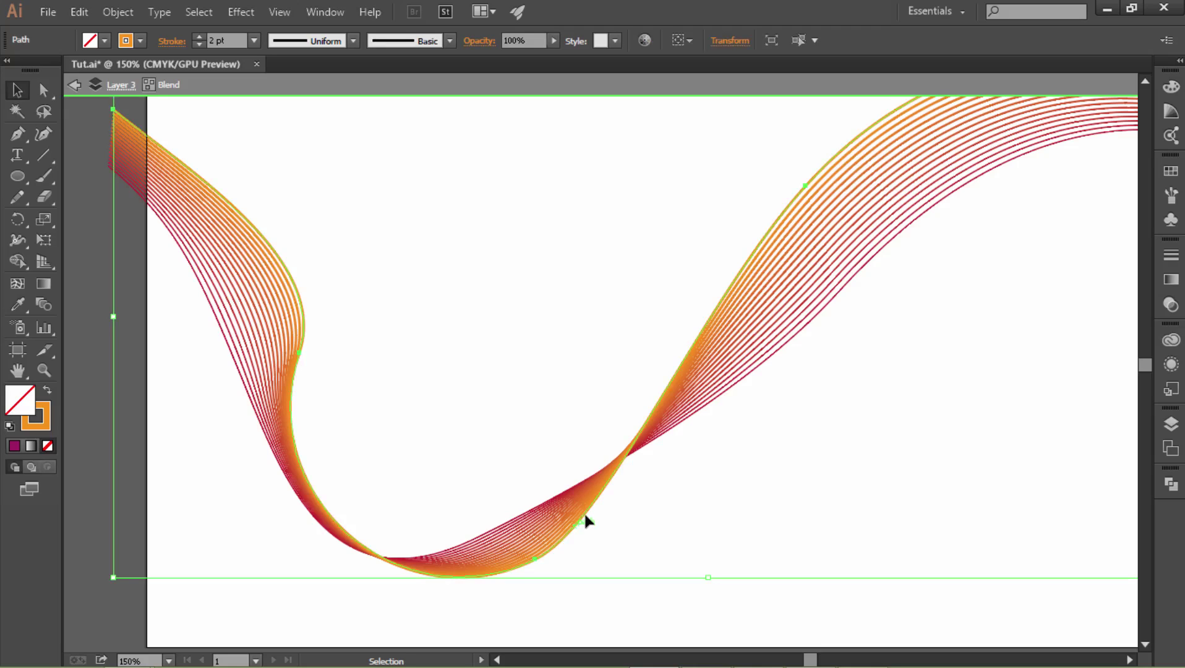
left_click(686, 421)
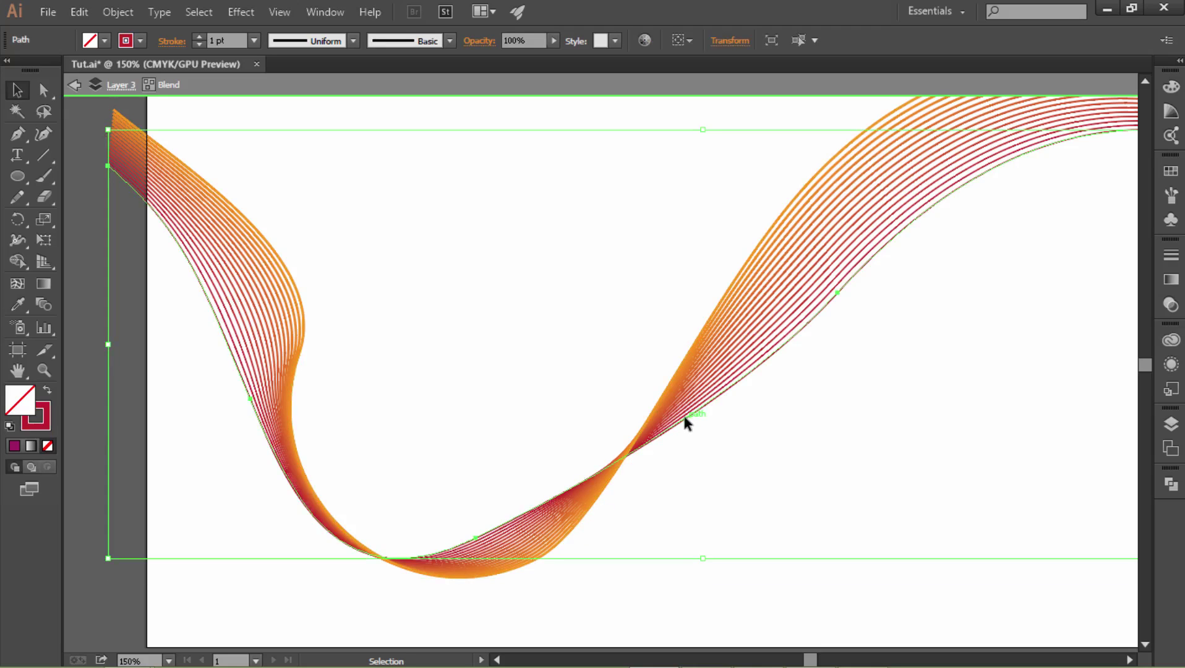
key("a")
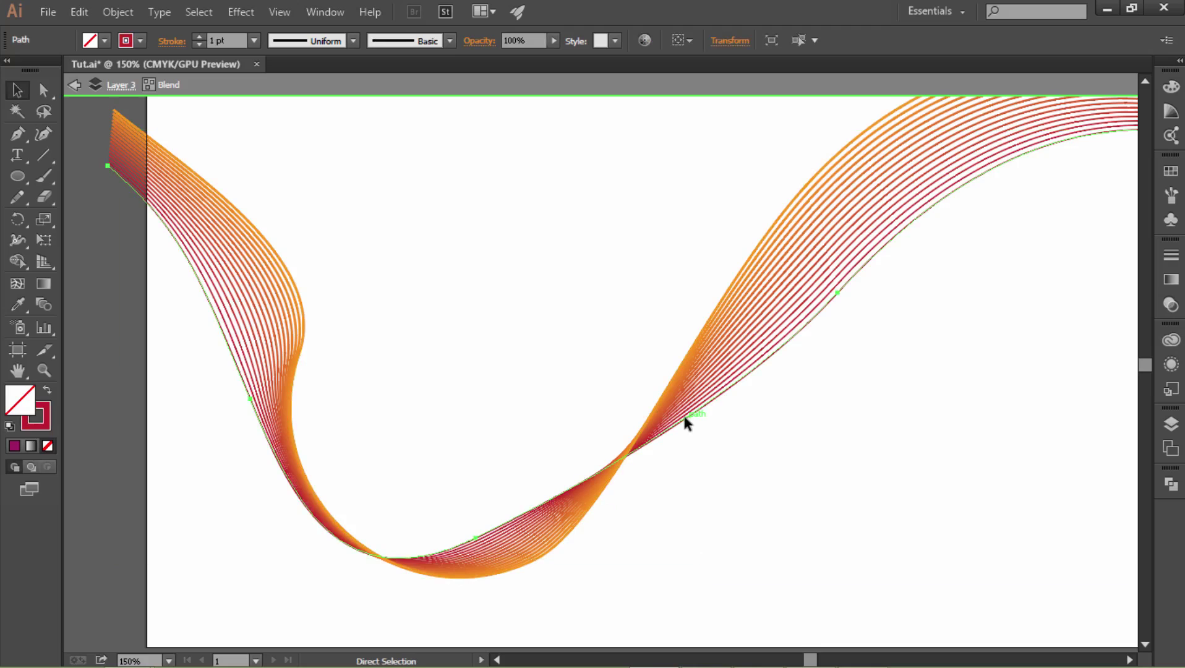
key("ctrl+c")
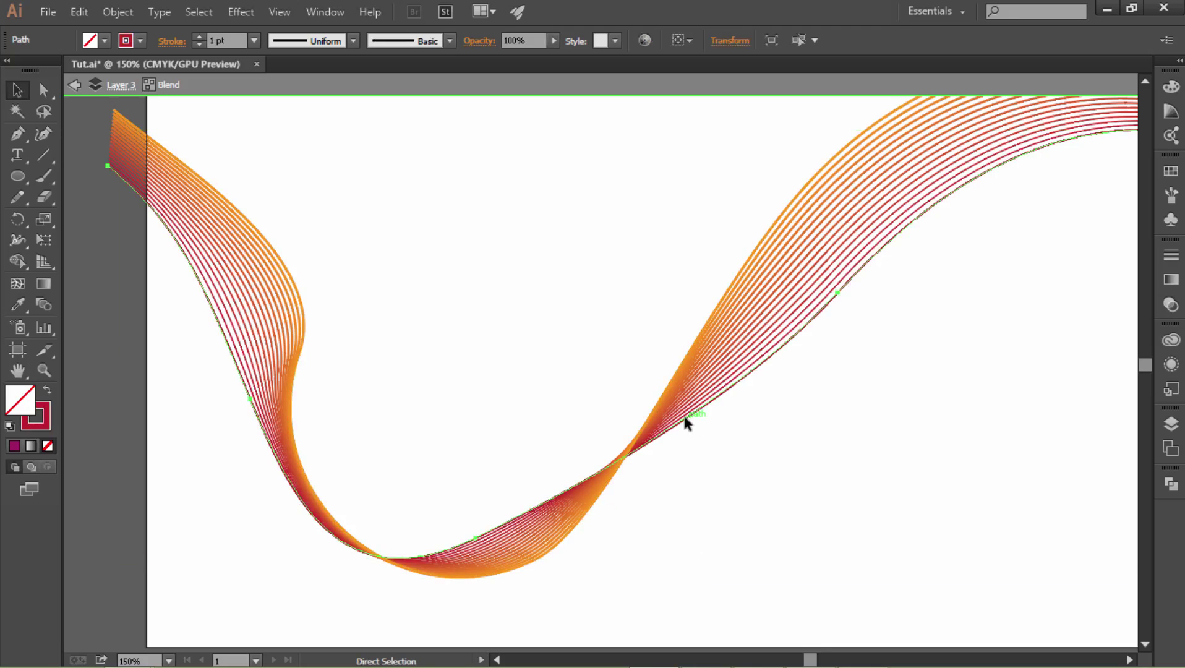
key("shift+Down")
key("shift+Down")
key("shift+Down")
key("shift+Down")
key("shift+Down")
key("shift+Down")
key("shift+Down")
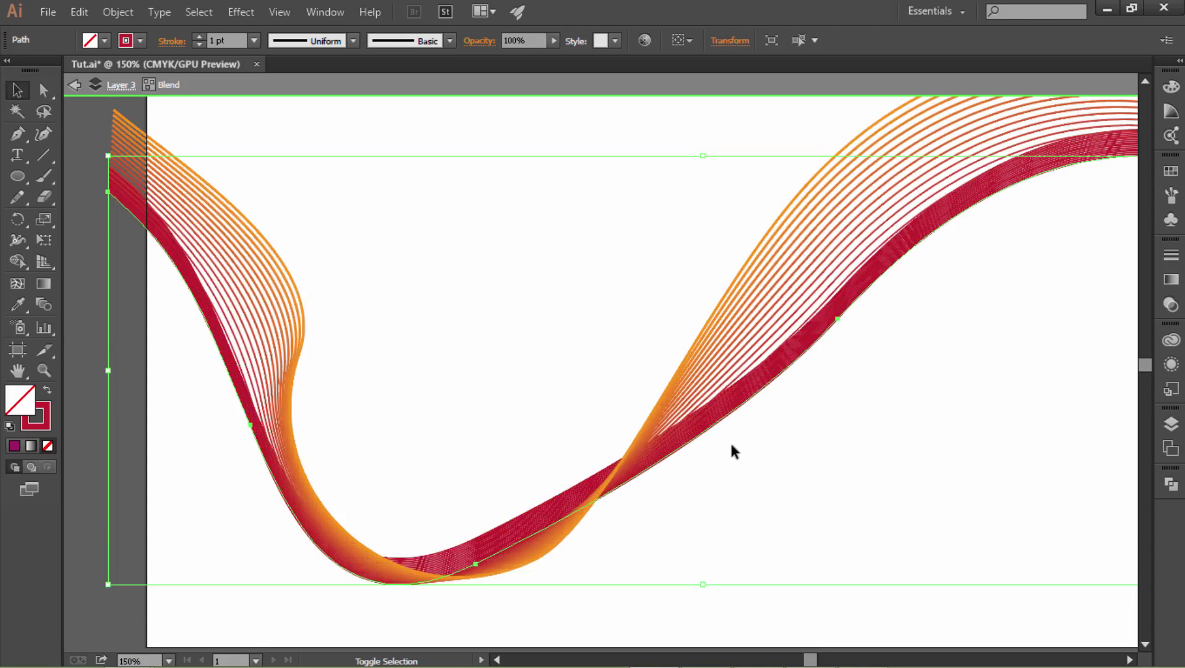
key("shift+Down")
key("shift+Down")
key("shift+Down")
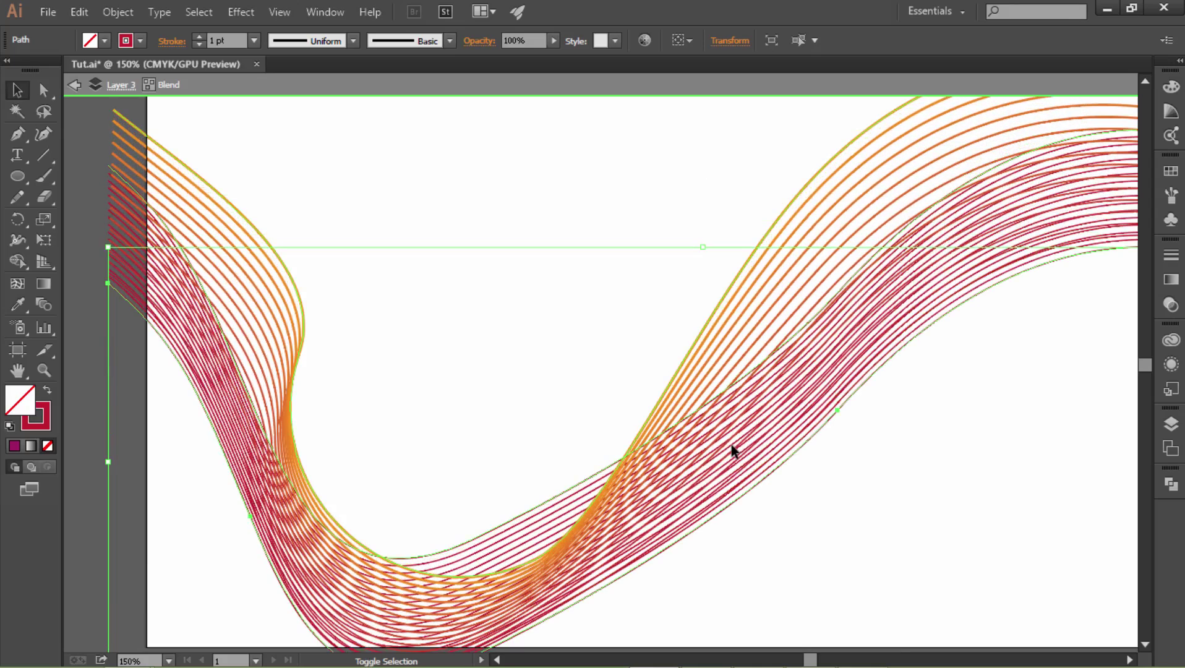
Raise the lowest red curve's trough anchor up and to the right, and stretch the lower handle on its rise downward
left_click_drag(585, 393, 550, 304)
left_click(43, 89)
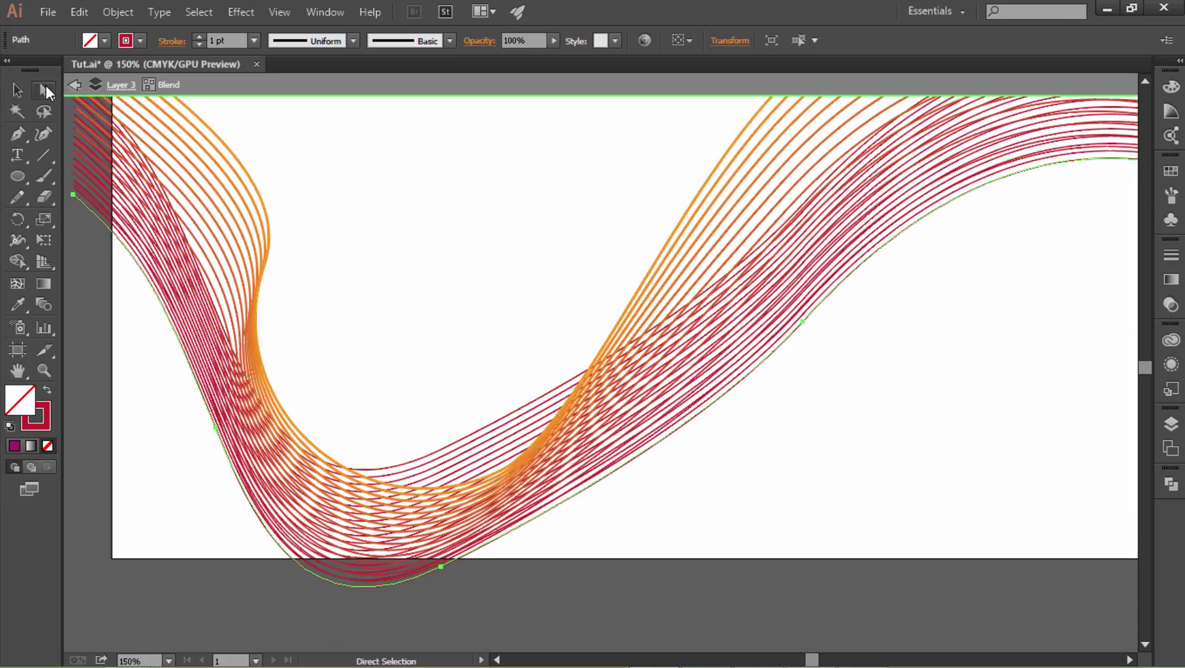
left_click(443, 567)
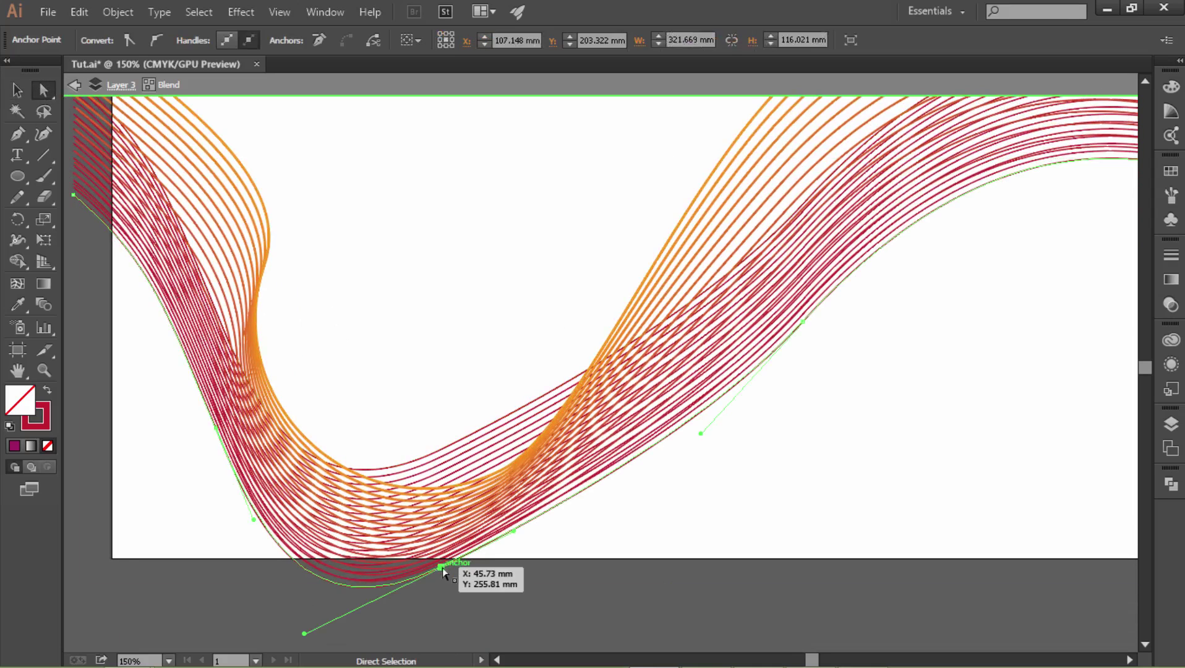
left_click_drag(441, 566, 446, 366)
left_click_drag(701, 432, 687, 521)
left_click_drag(446, 367, 484, 449)
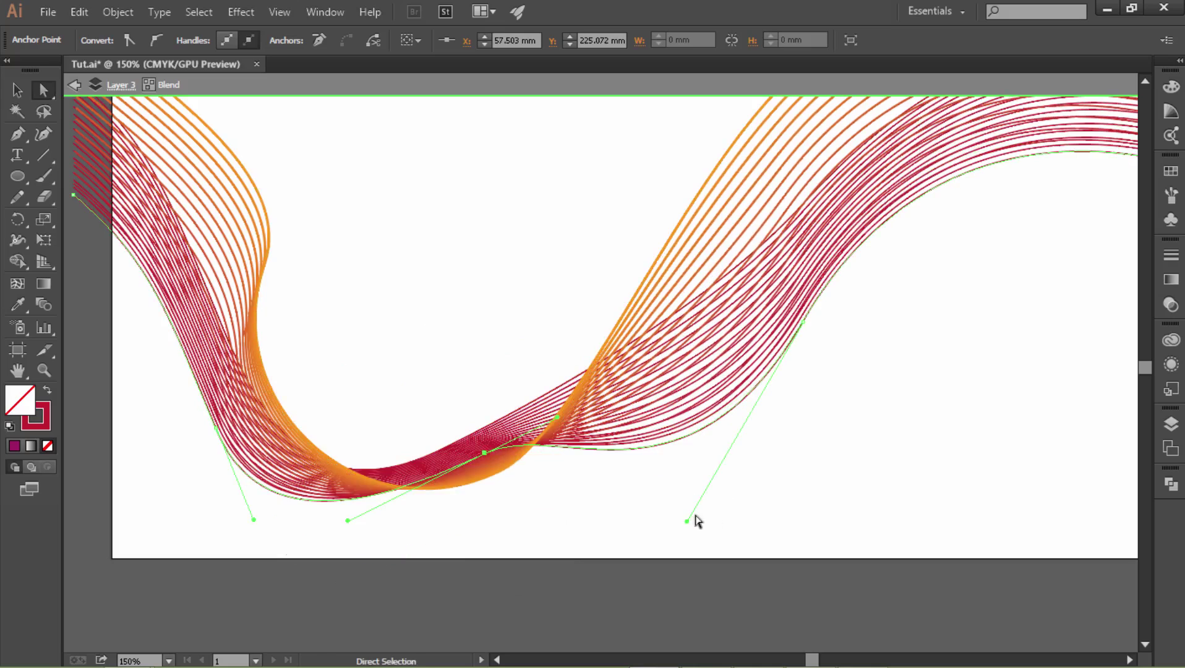
left_click_drag(687, 518, 767, 548)
Spread the right side by moving the lowest red curve's rise anchor up-left and the other red curve's rise anchor down-right
left_click(822, 328, "ctrl+alt")
left_click_drag(630, 419, 542, 271)
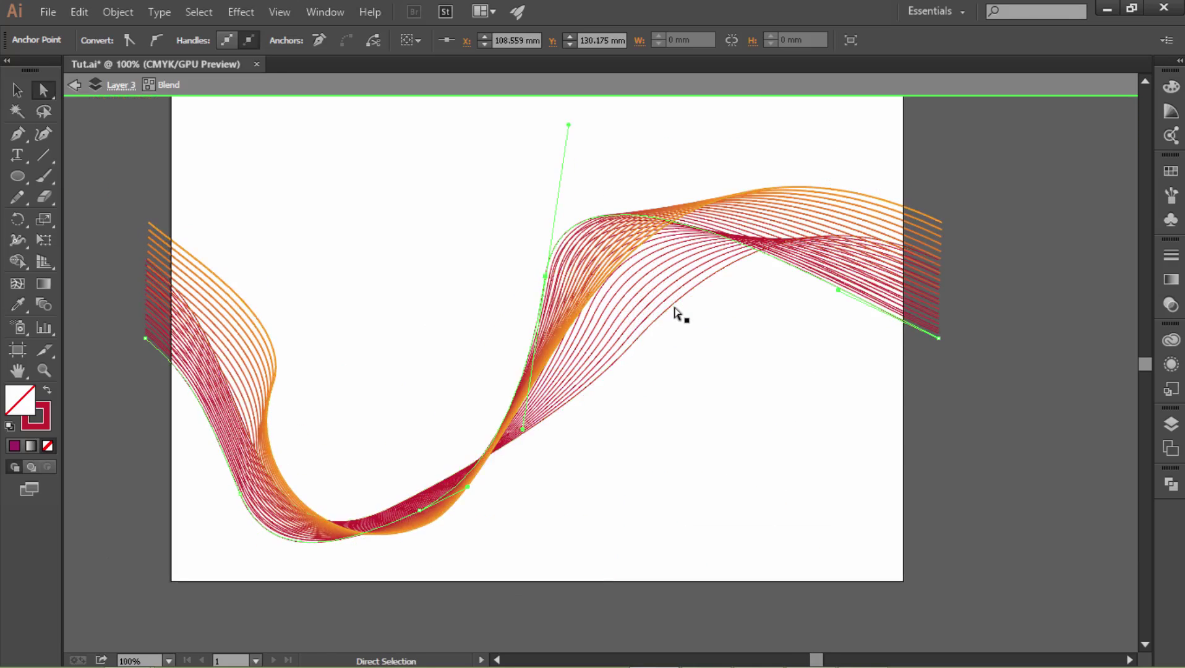
left_click_drag(666, 316, 704, 423)
left_click_drag(328, 363, 416, 408)
Round the orange curve's left hump by pulling its left end handle and bend handle outward
left_click(238, 269)
left_click_drag(285, 306, 331, 275)
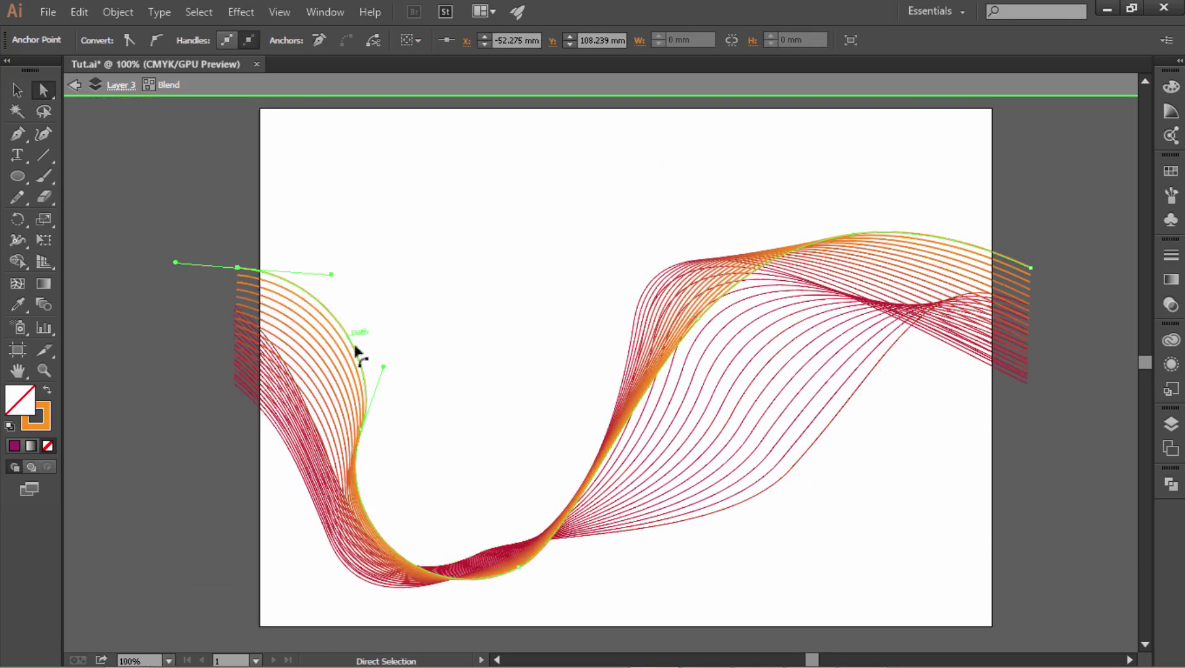
left_click_drag(386, 366, 417, 327)
Lift the lowest red curve's left bend anchor slightly, fine-tune its trough anchor and clear the selection
left_click(362, 370)
left_click(297, 439)
left_click(283, 492)
left_click_drag(328, 539, 336, 515)
left_click_drag(508, 555, 513, 559)
left_click(684, 569)
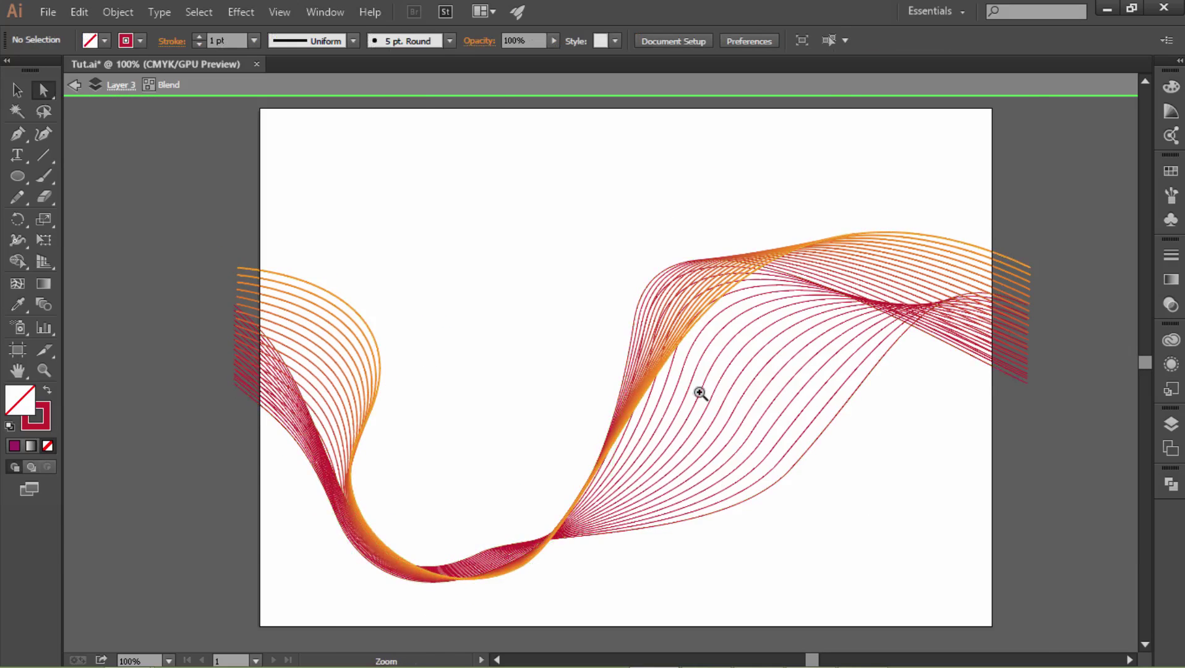
Exit the blend's isolation, isolate the blend again and select its orange curve
left_click(700, 394, "ctrl")
left_click_drag(699, 392, 777, 392)
left_click(770, 375, "ctrl+alt")
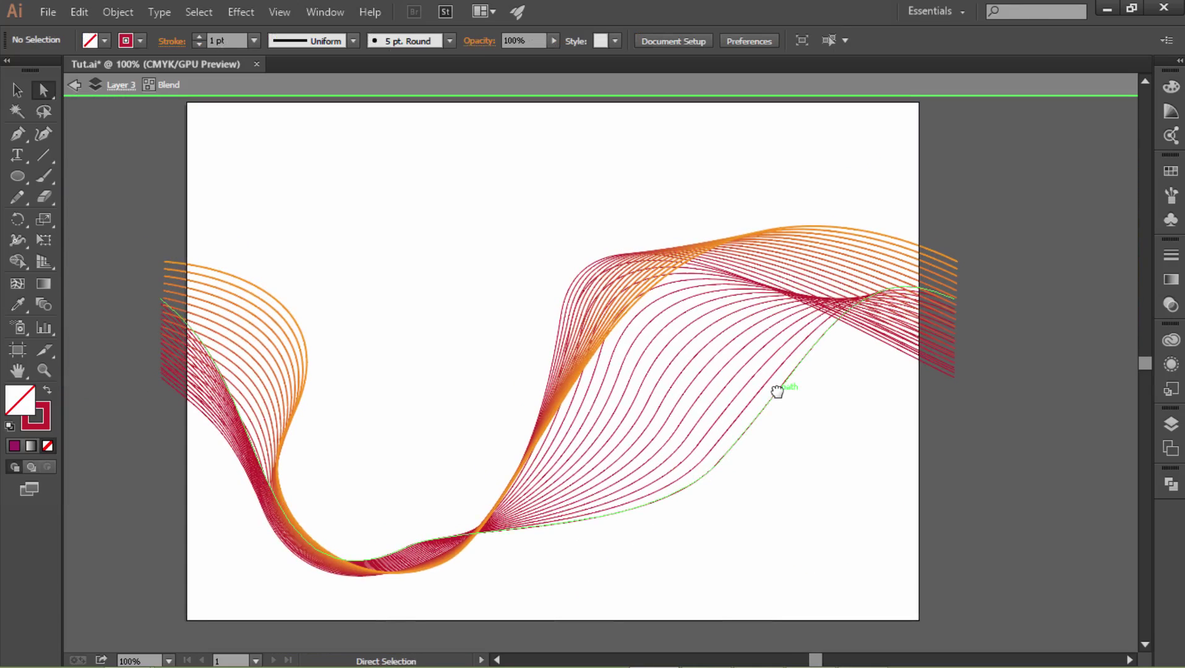
left_click(309, 356)
left_click(17, 90)
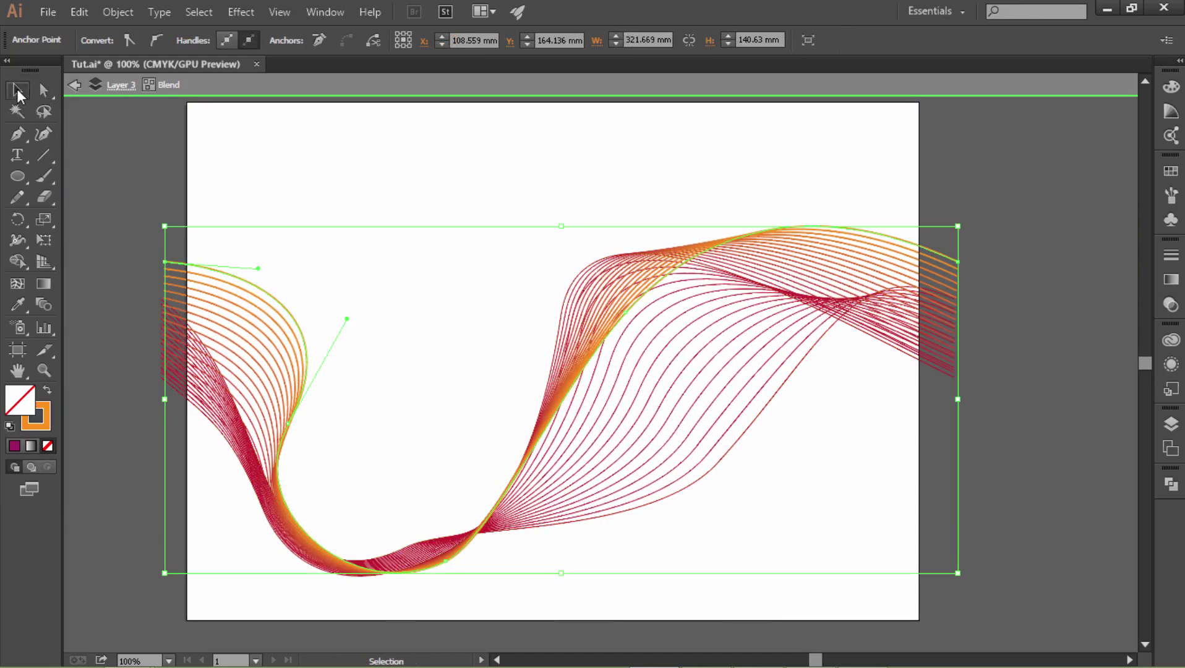
left_click(270, 185)
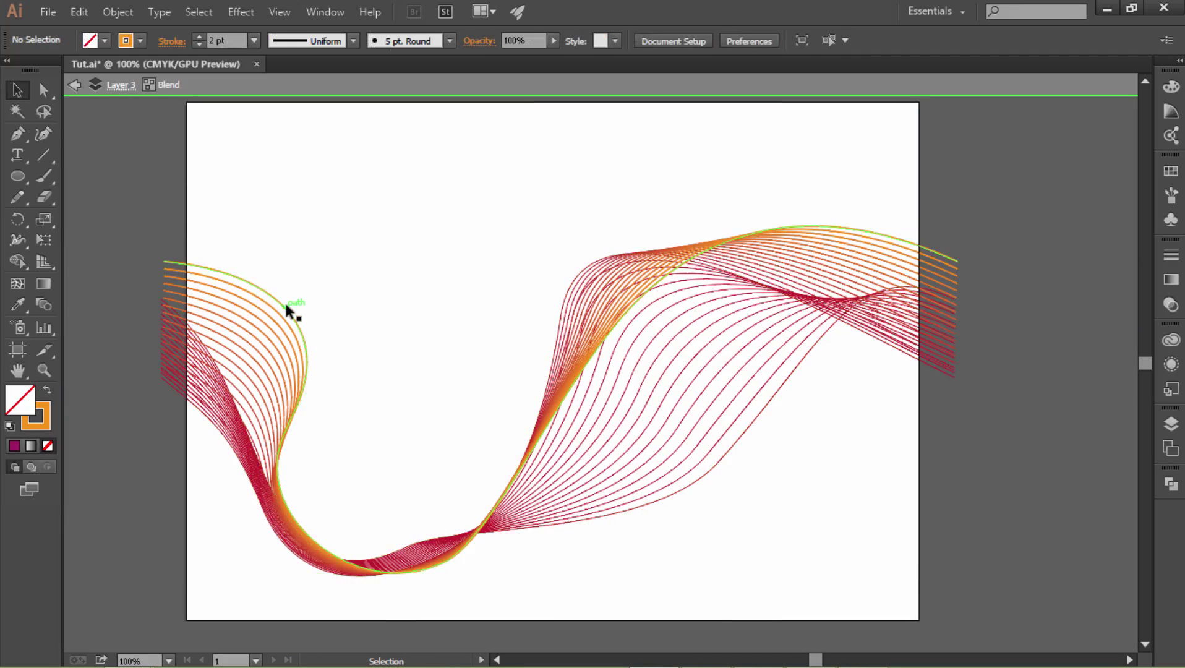
key("Escape")
left_click(285, 305)
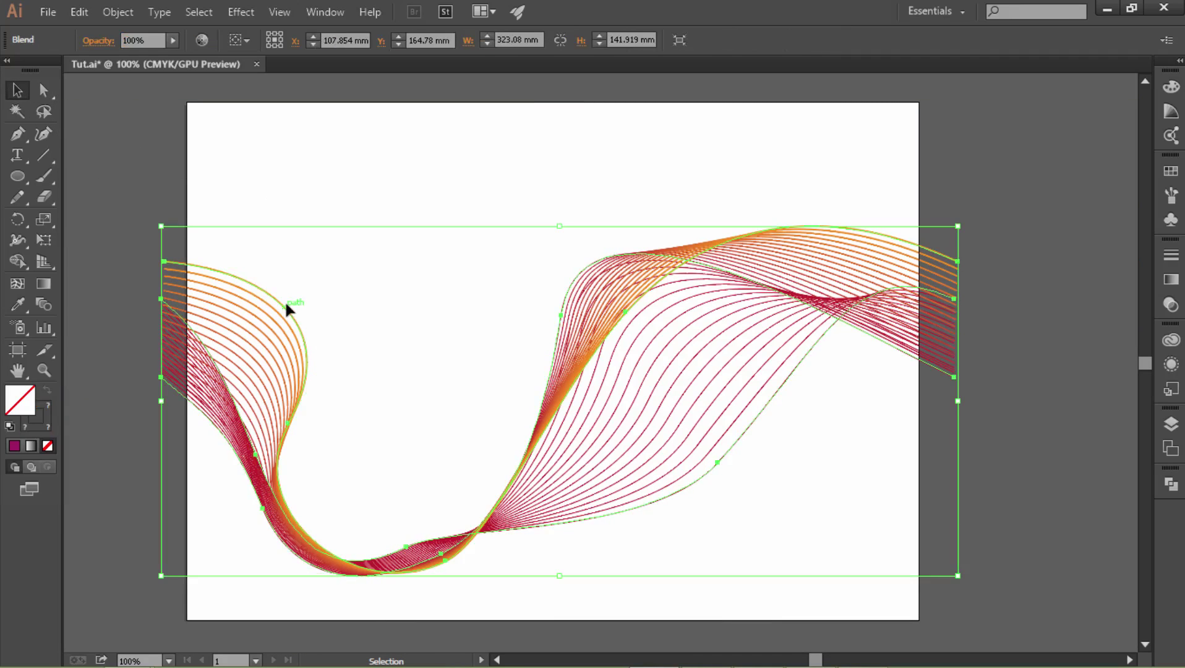
double_click(287, 307)
left_click(287, 309)
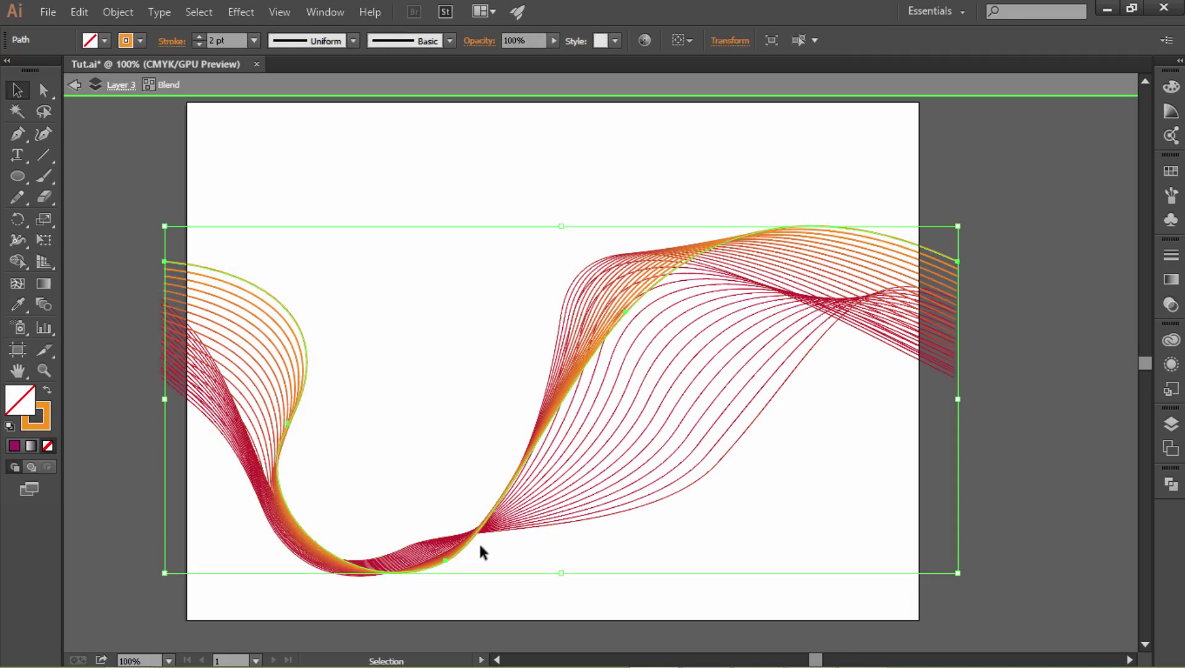
Set the stroke weight of the red curve bulging out on the right to 3 pt
left_click(677, 492)
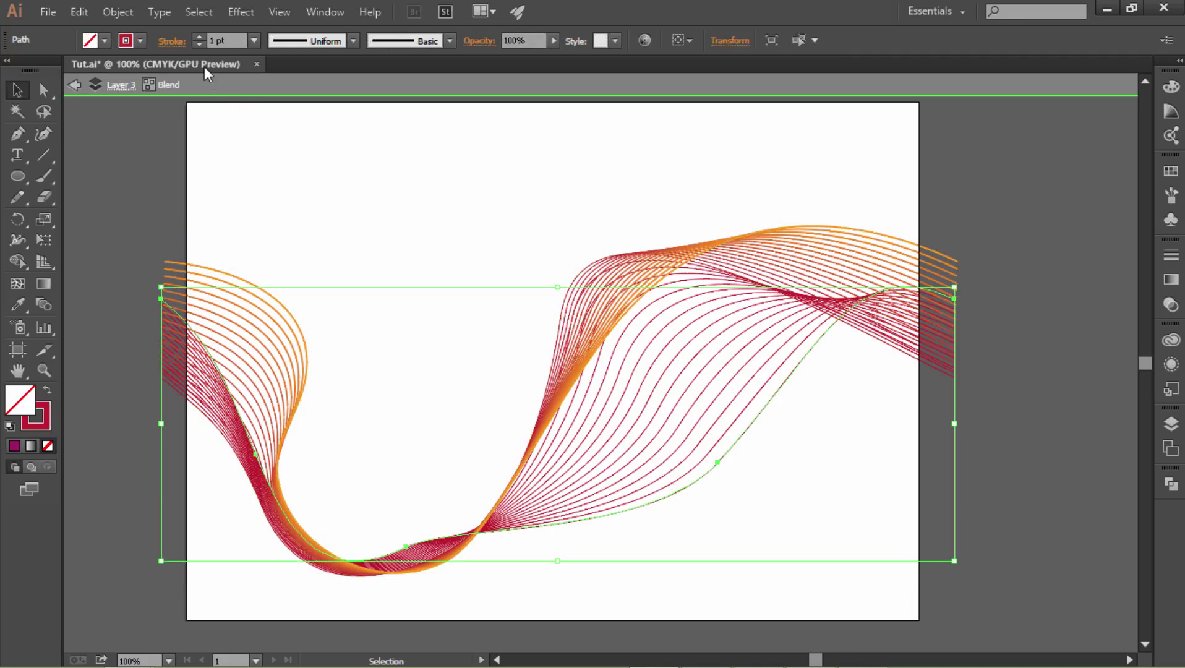
left_click(202, 36)
left_click(202, 36)
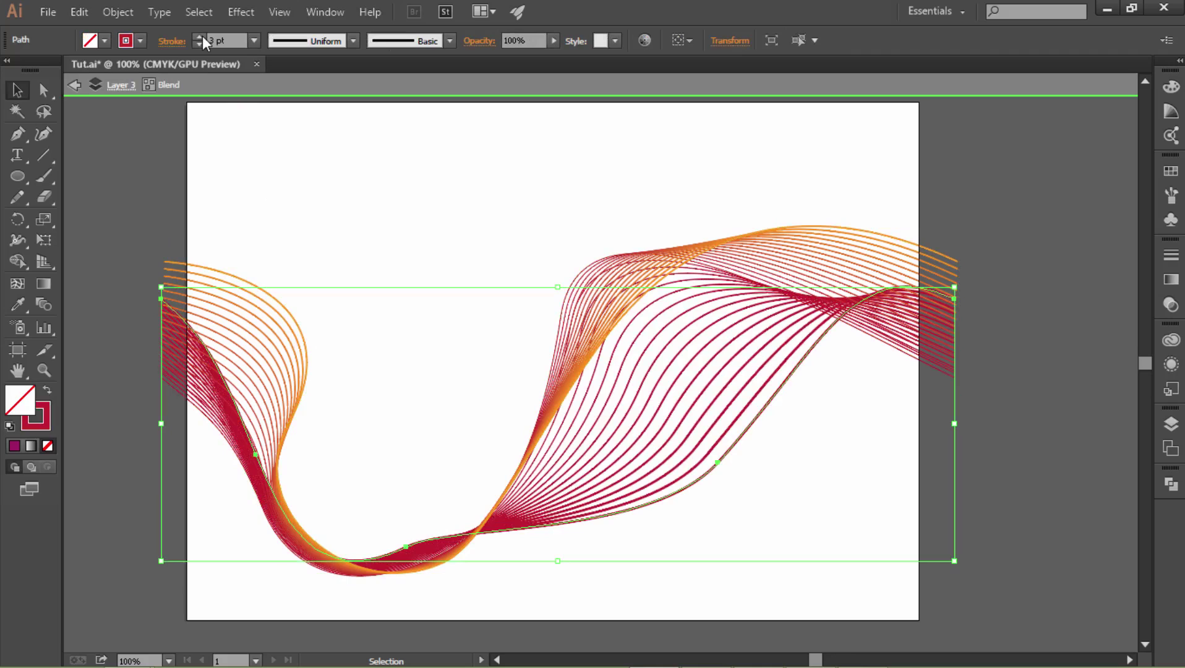
Set the other red outer curve's stroke weight to 0.25 pt and clear the selection
left_click(420, 567)
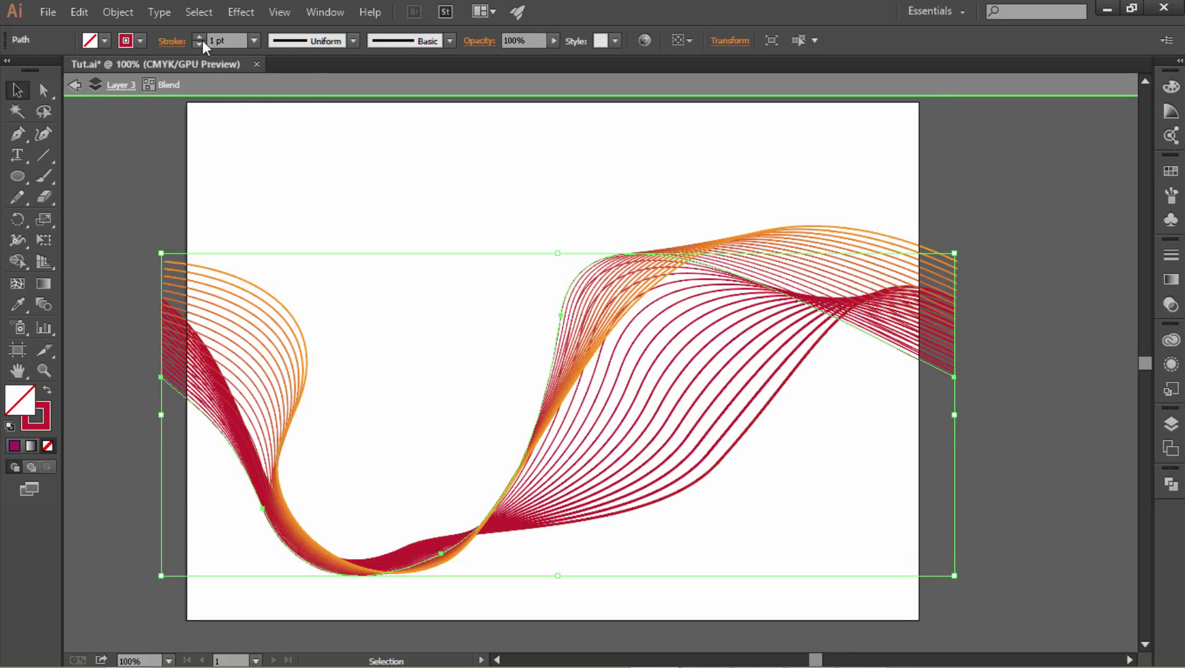
left_click(253, 40)
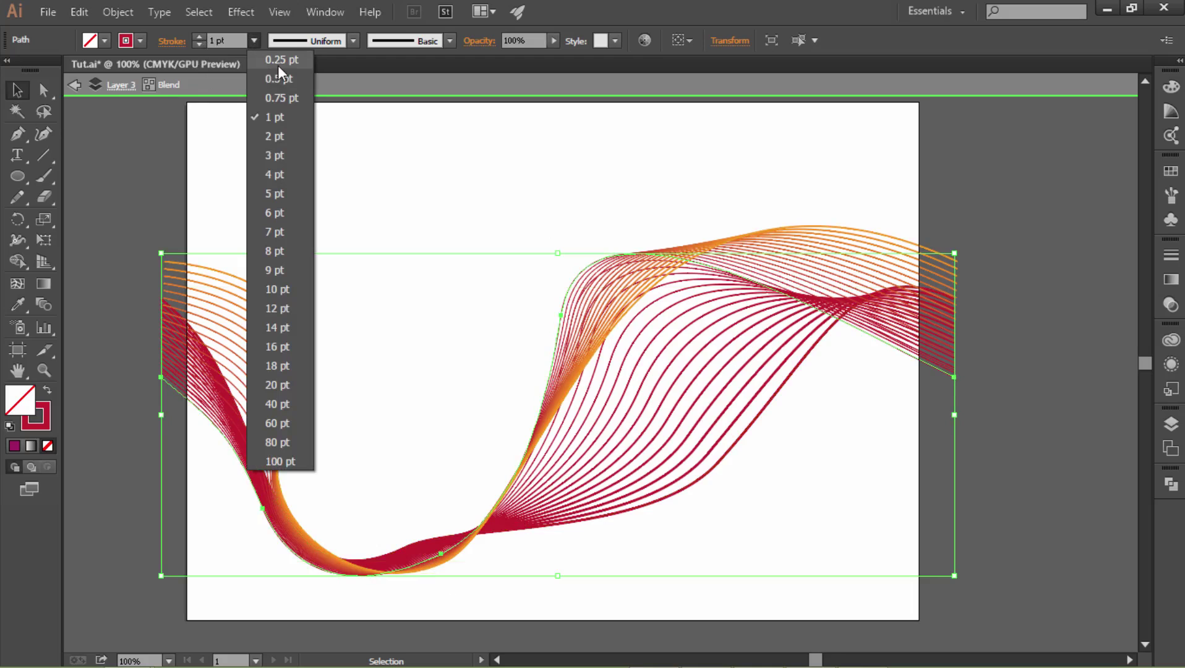
left_click(279, 60)
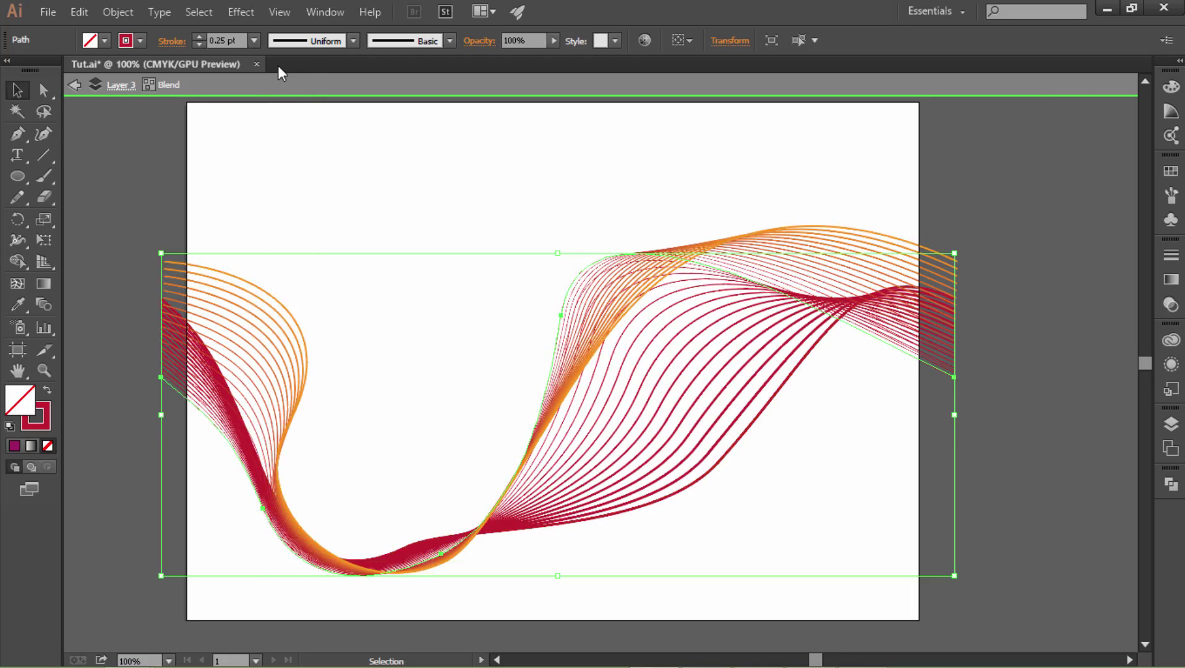
left_click(1077, 401)
Soften the right side by moving the thick red curve's bulge anchor up-left and the thin red curve's rise anchor down-right
left_click(486, 345, "ctrl")
left_click_drag(628, 411, 604, 352)
left_click(643, 366, "ctrl+alt")
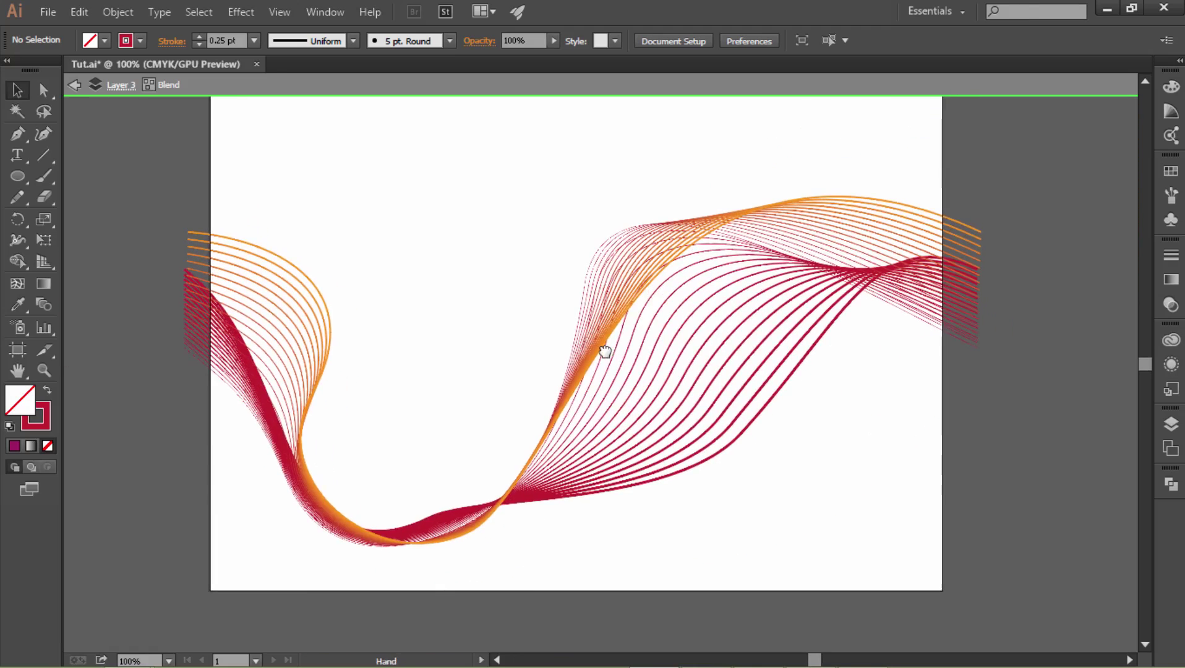
left_click(43, 92)
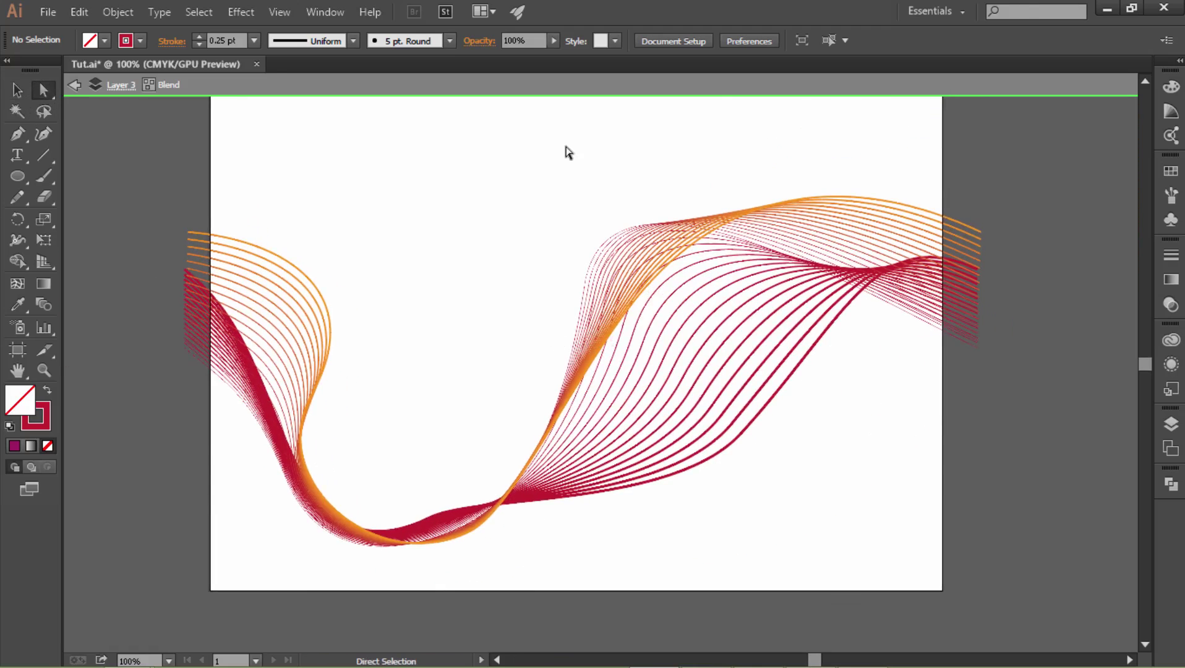
left_click_drag(741, 431, 691, 396)
left_click(585, 284)
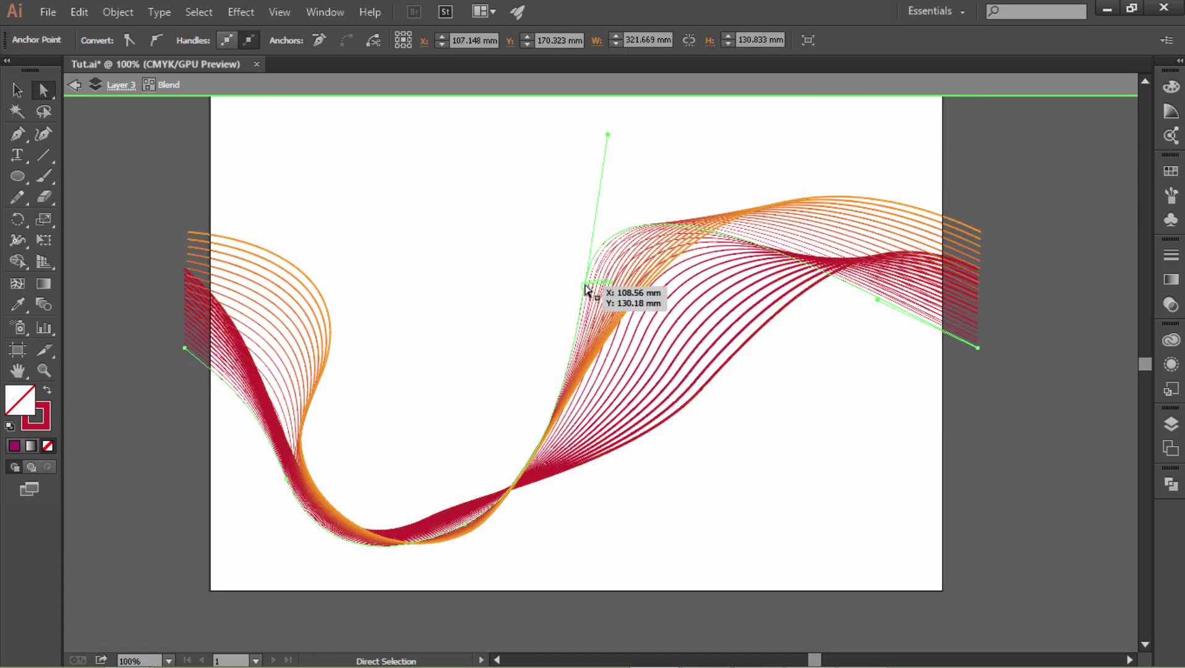
left_click_drag(585, 286, 701, 342)
key("ctrl+shift+a")
left_click(606, 345, "ctrl")
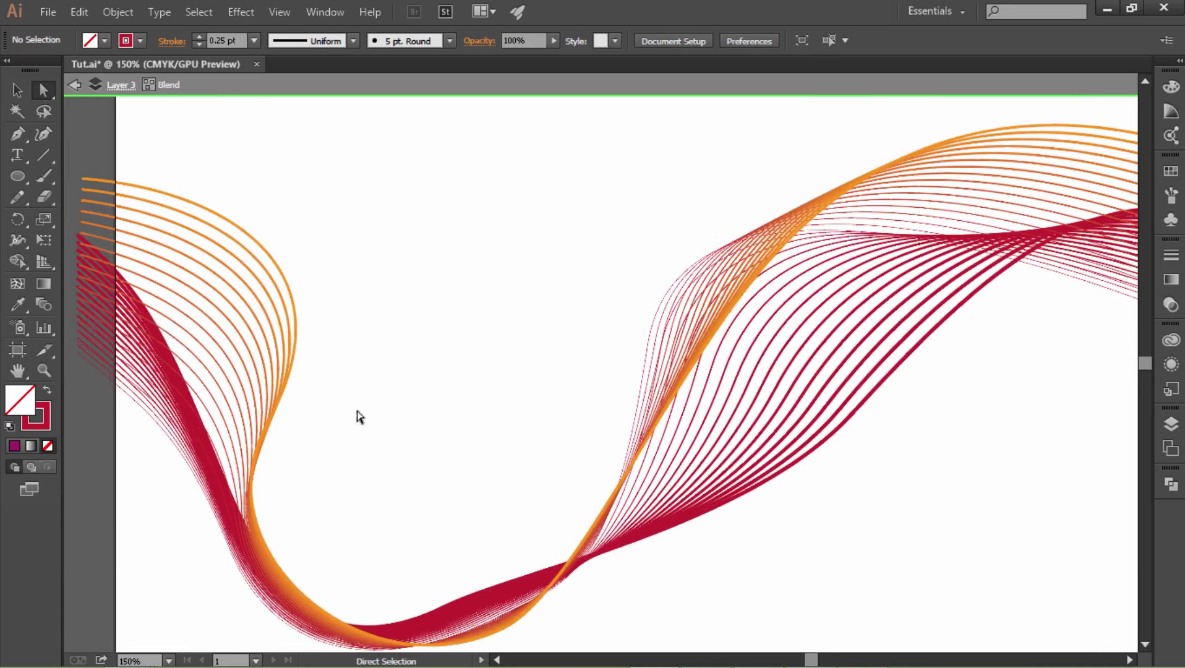
Set the thick red curve's stroke weight to 2 pt, clear the selection and exit the blend's isolation
left_click(852, 408)
left_click(18, 90)
left_click(875, 390)
left_click(199, 45)
left_click(653, 237)
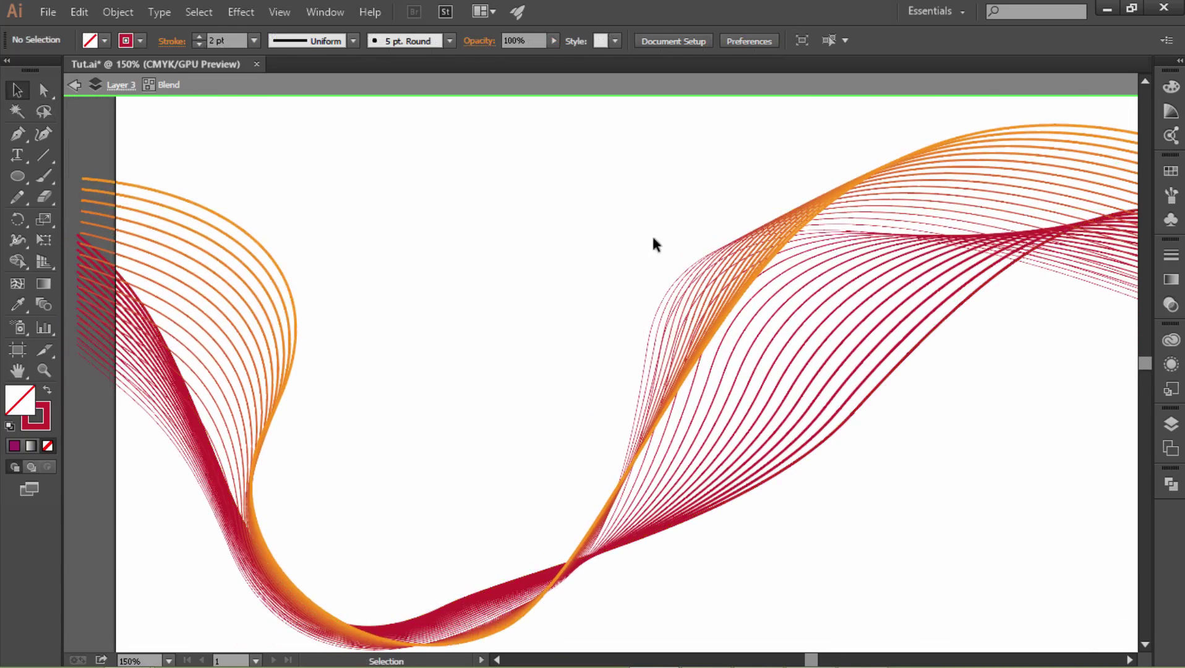
left_click_drag(445, 331, 492, 280)
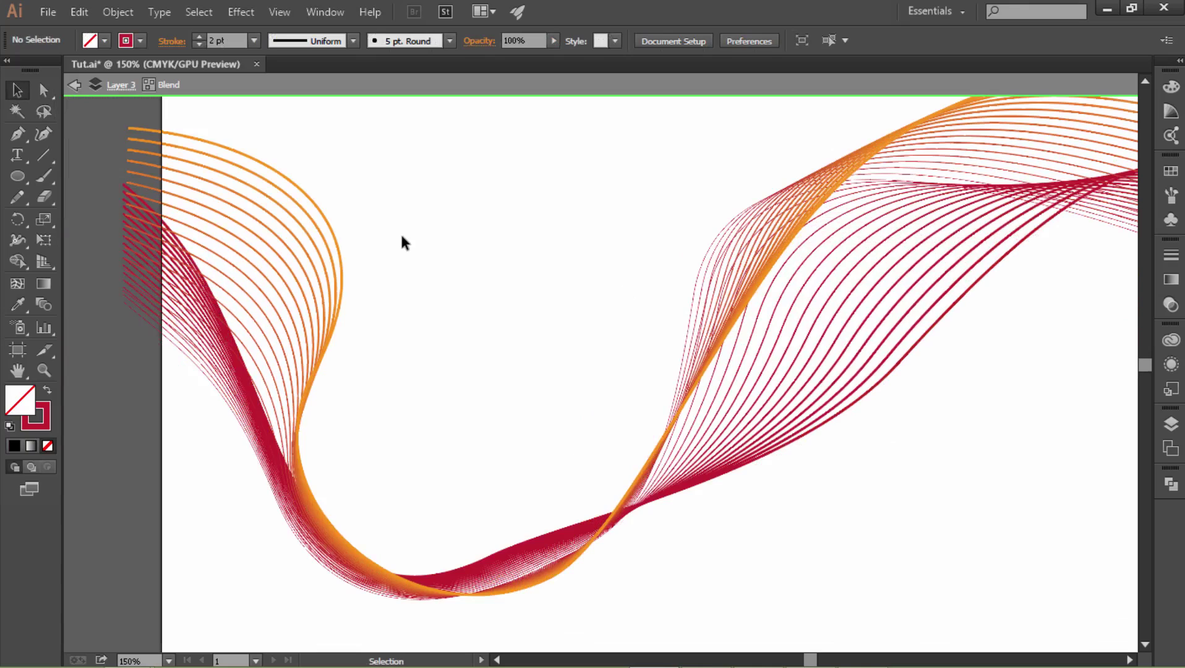
double_click(402, 236)
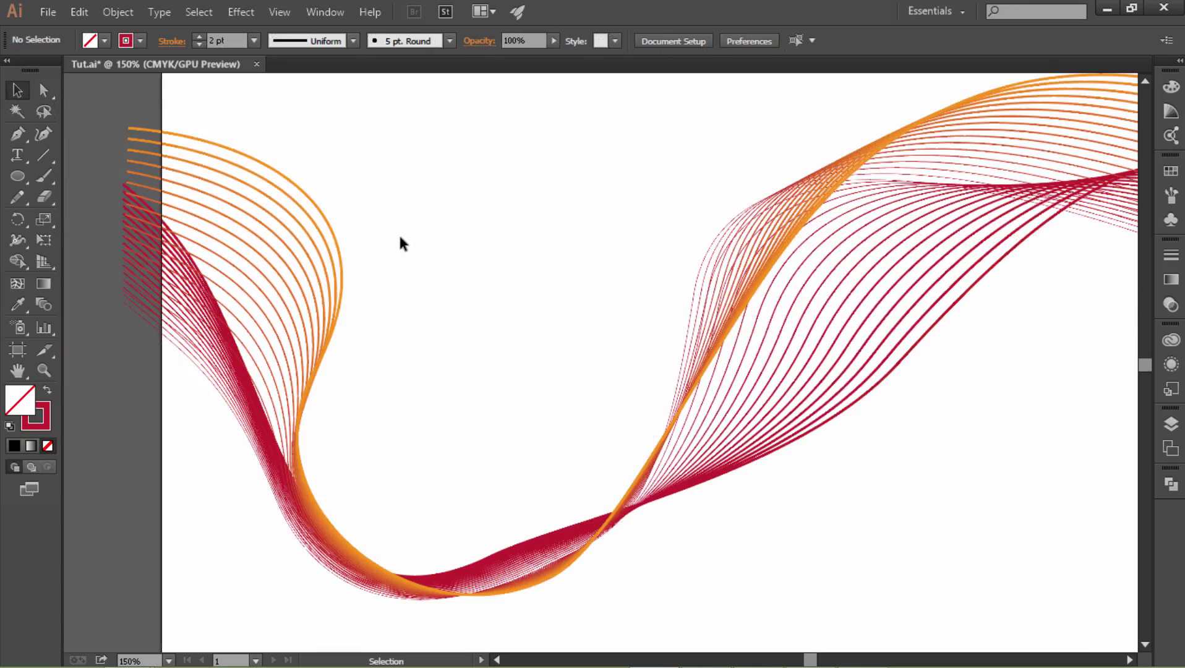
Add the text "Abstract BG" in the white space above the ribbon's dip and select all of it
left_click(18, 154)
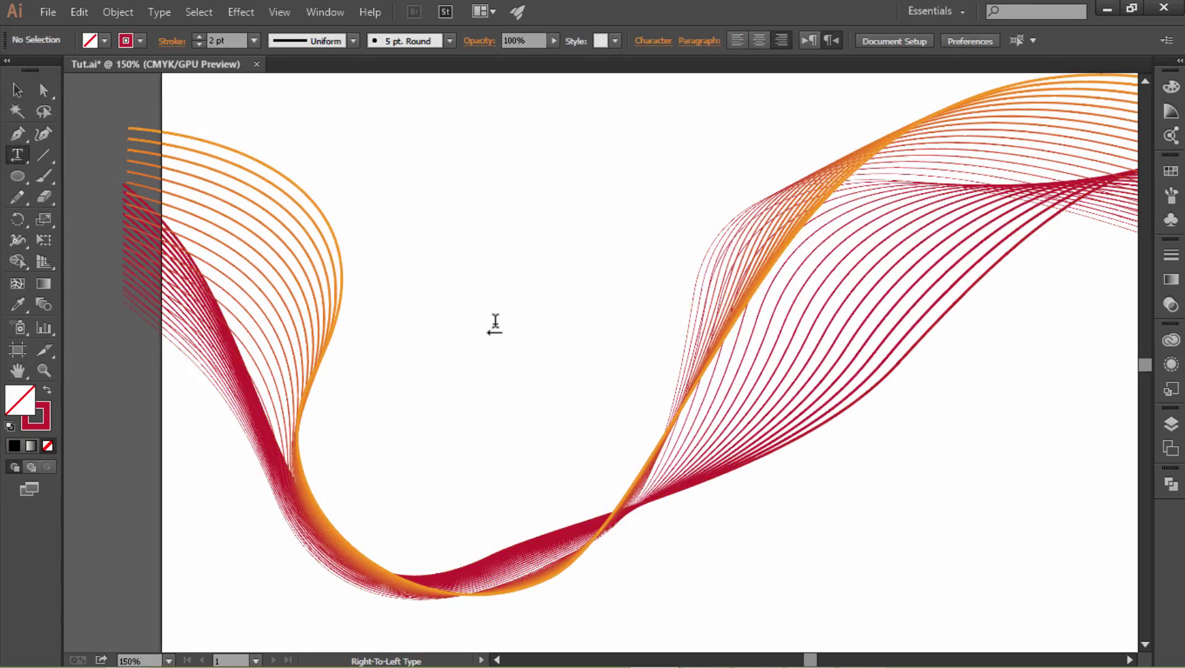
left_click(496, 324)
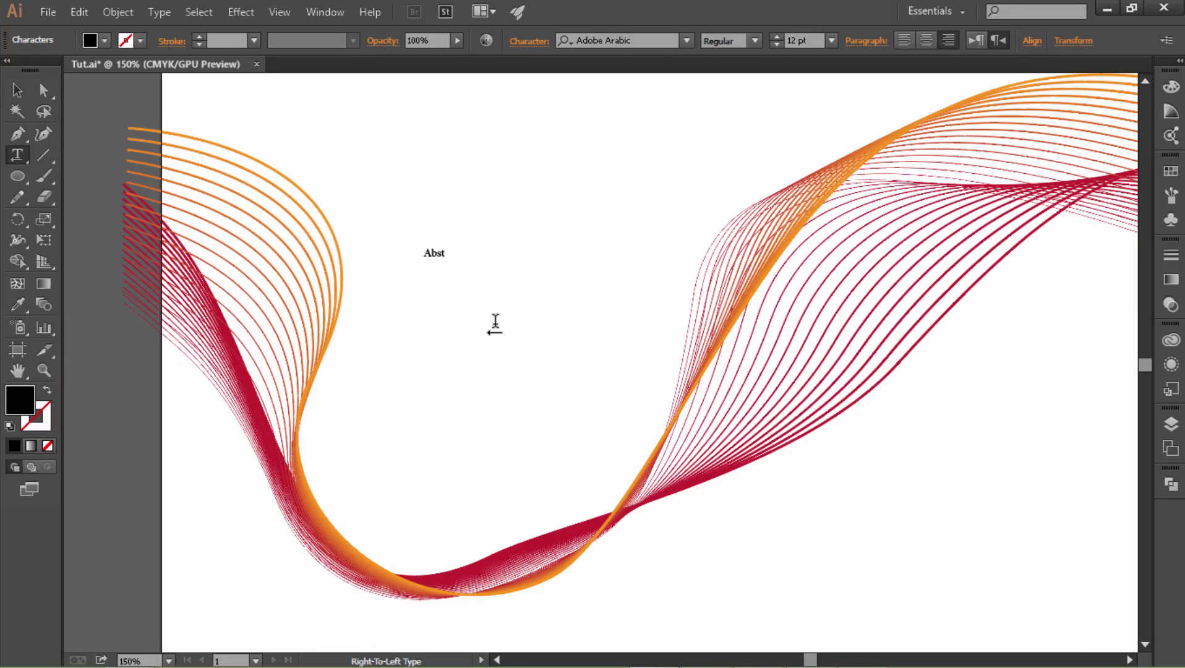
type("Abstract BG")
key("ctrl+a")
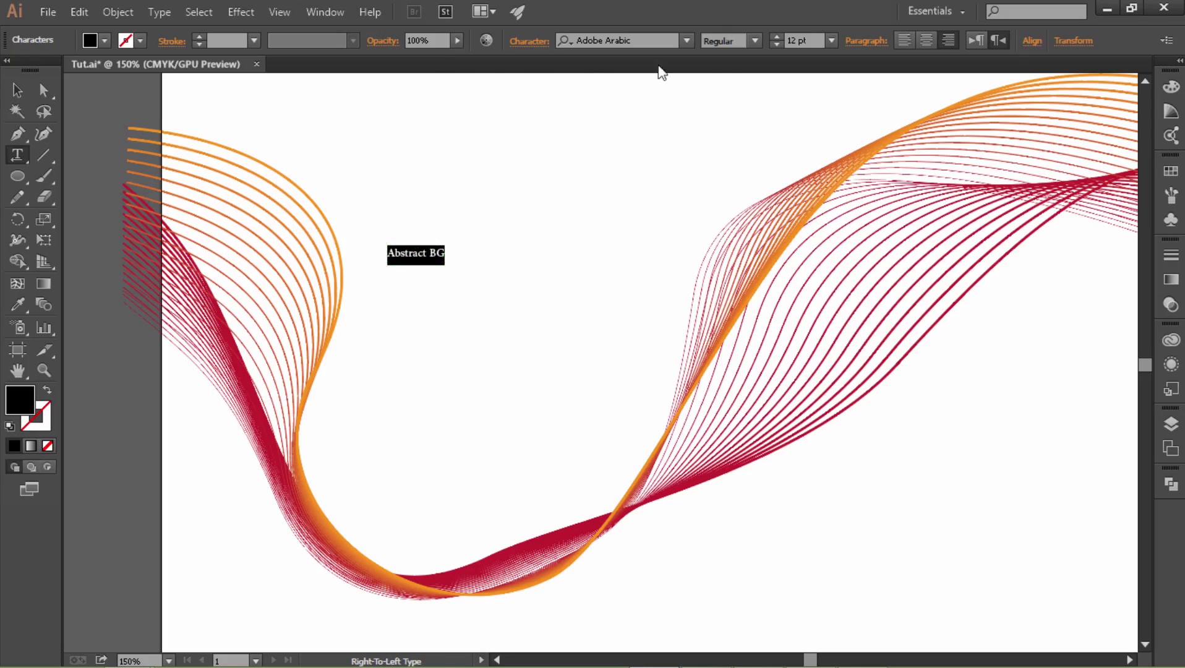
Set the text's font size to 60 pt and move the text into the middle of the open space above the dip
left_click(832, 42)
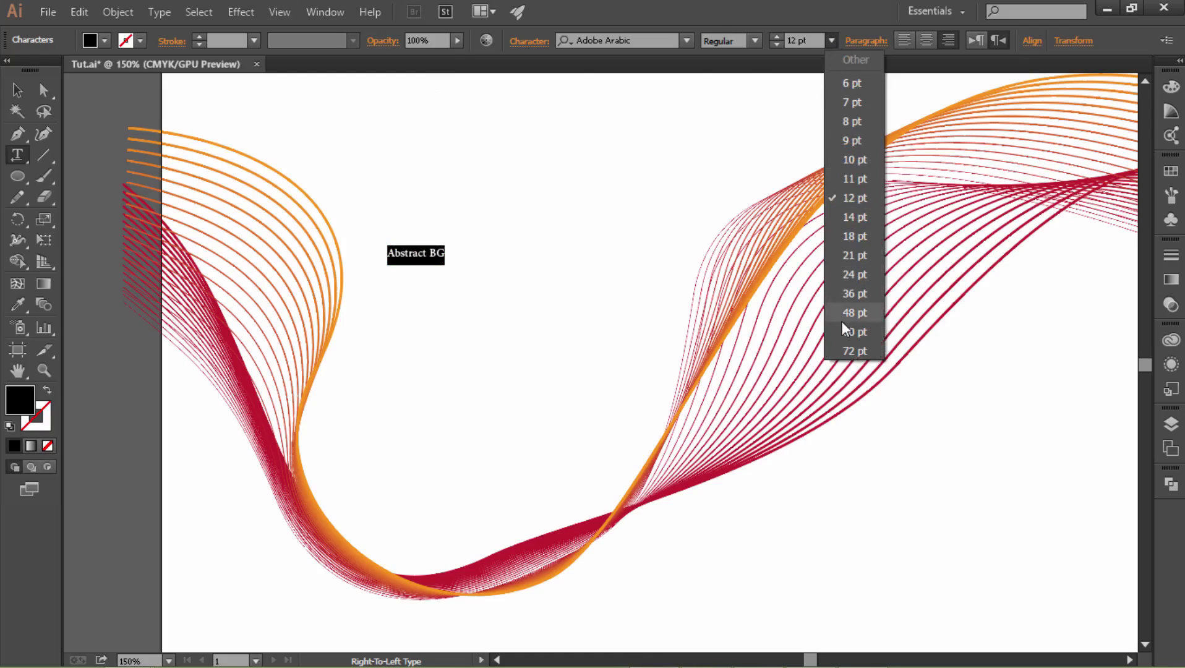
left_click(847, 332)
key("Escape")
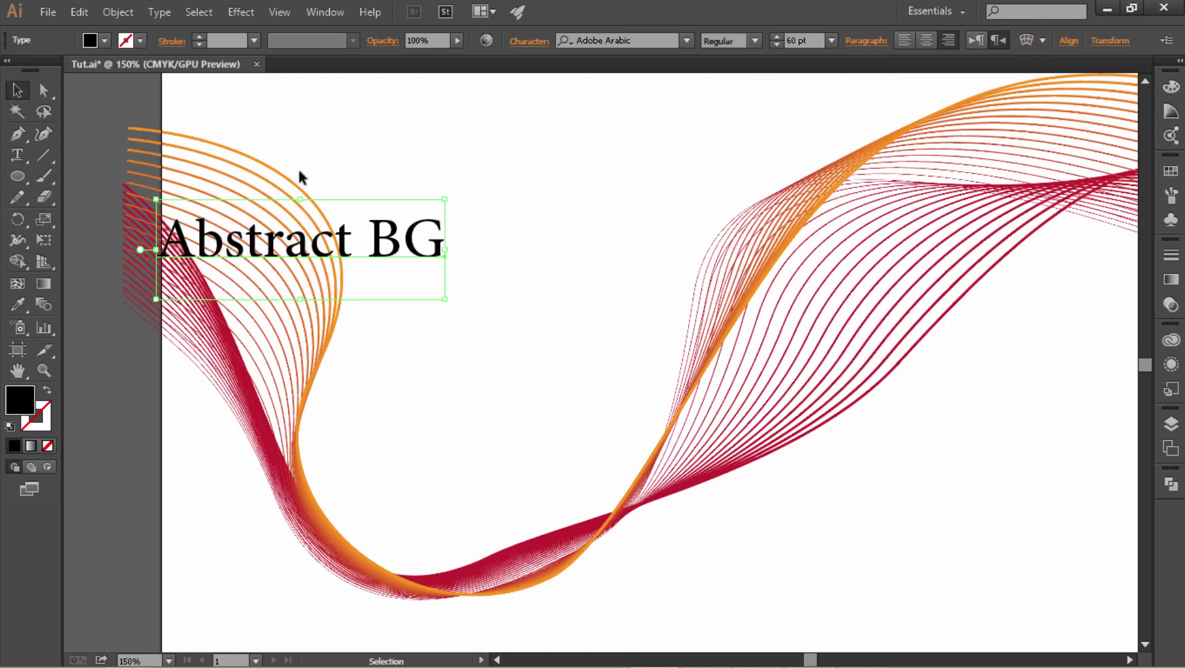
left_click_drag(374, 230, 597, 293)
left_click(915, 523)
Isolate the blend and select its thin red 0.25 pt curve near the bottom of the dip
key("space")
left_click(592, 342, "ctrl")
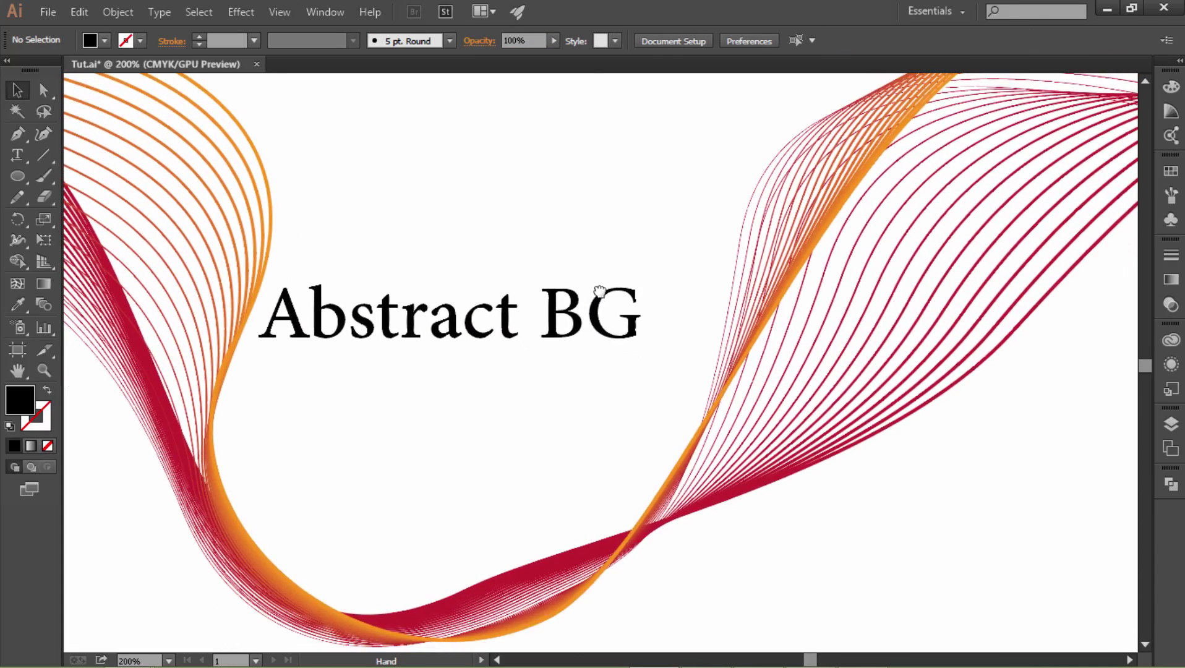
mouse_move(550, 480)
left_mouse_down()
mouse_move(572, 437)
mouse_move(572, 385)
left_mouse_up()
left_click(580, 503)
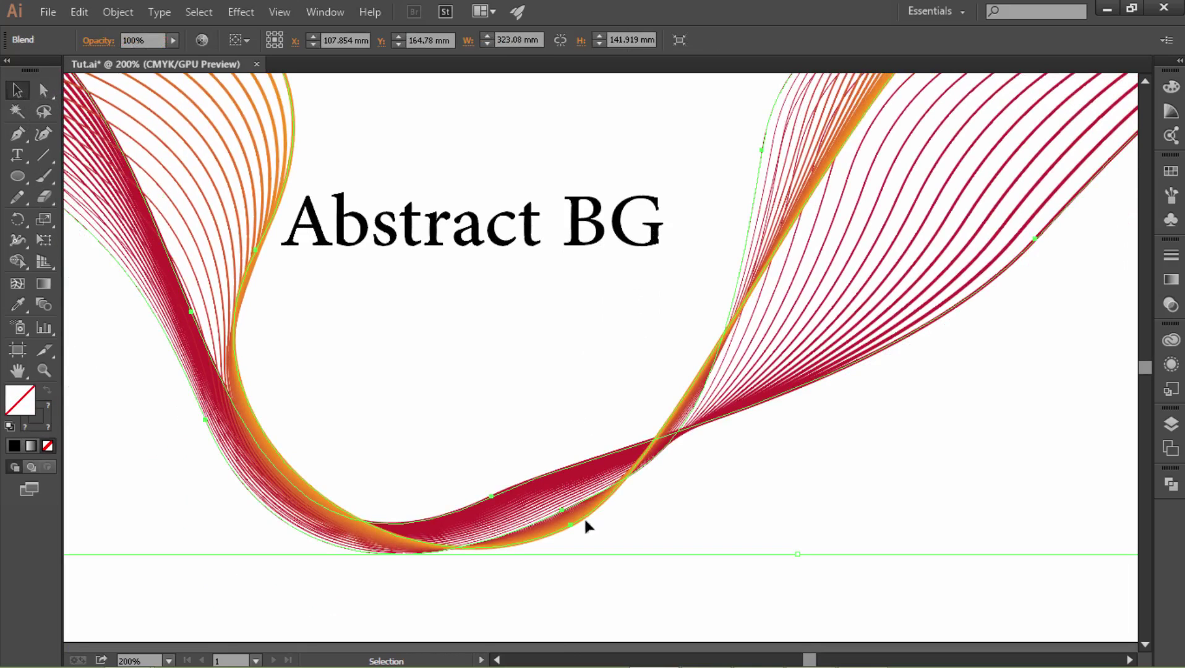
double_click(574, 507)
left_click(560, 511)
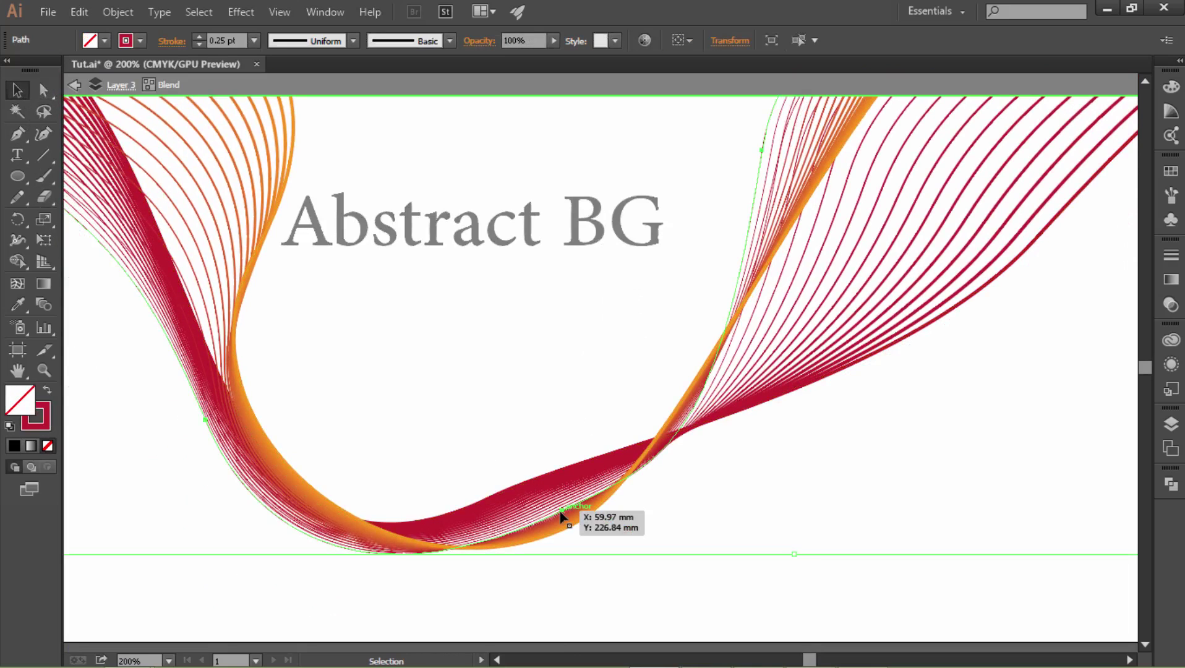
Try moving the whole thin red curve down-right and then up-left, undoing each move
left_click_drag(561, 513, 619, 566)
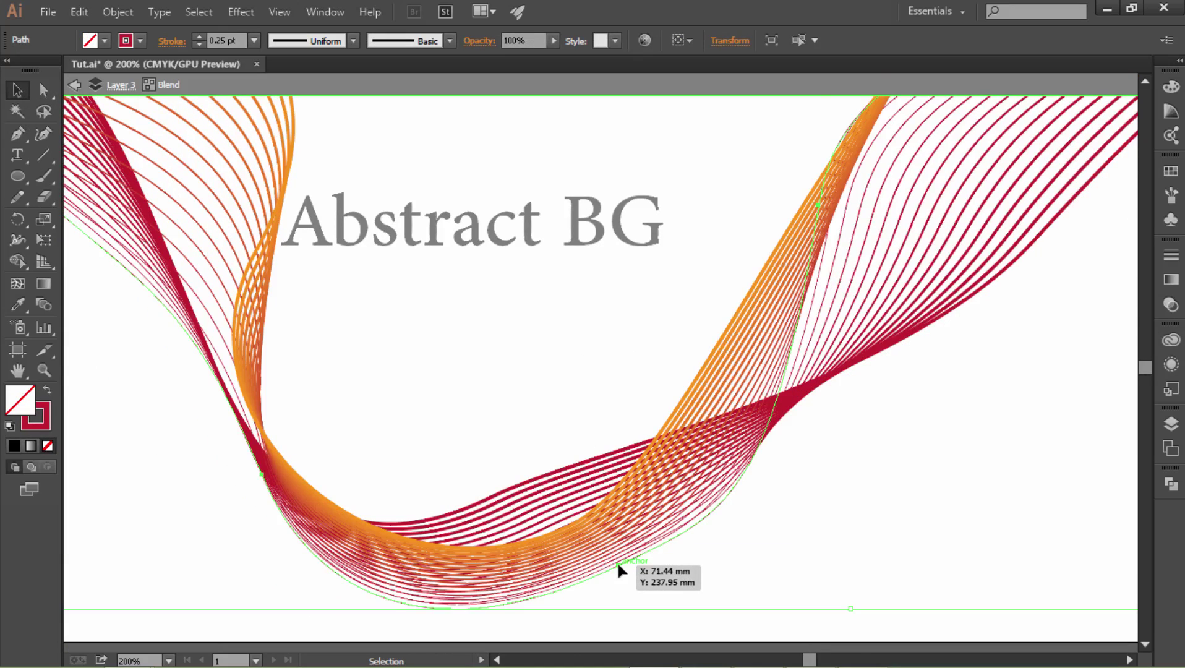
key("ctrl+z")
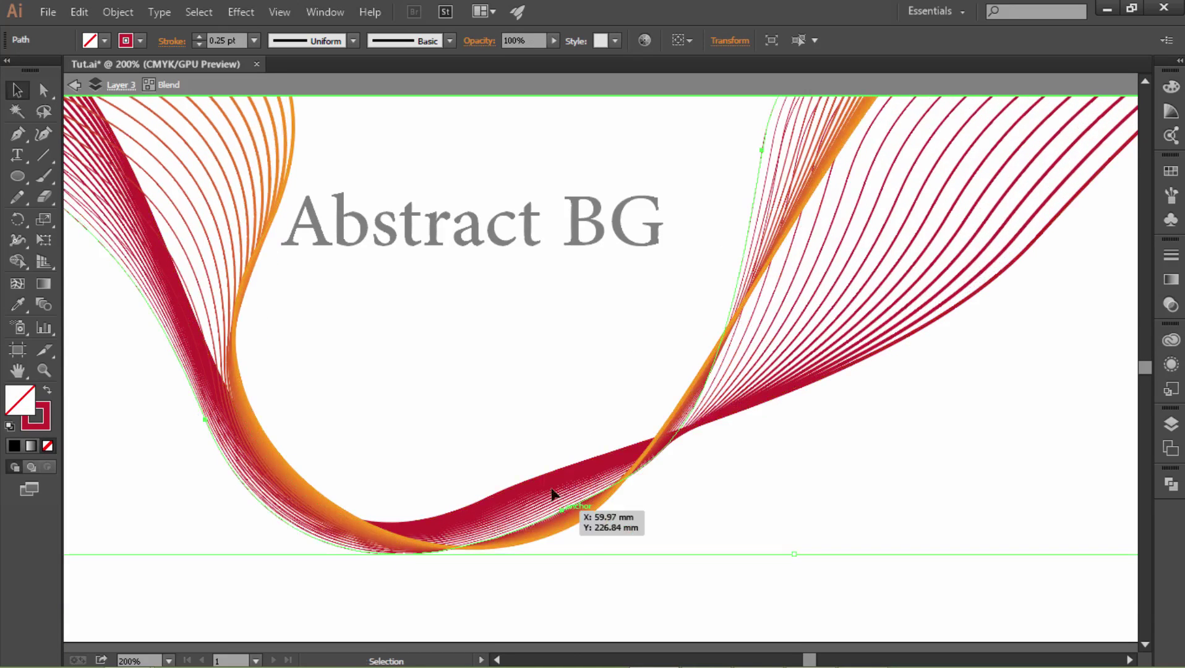
left_click_drag(561, 511, 513, 421)
key("ctrl+z")
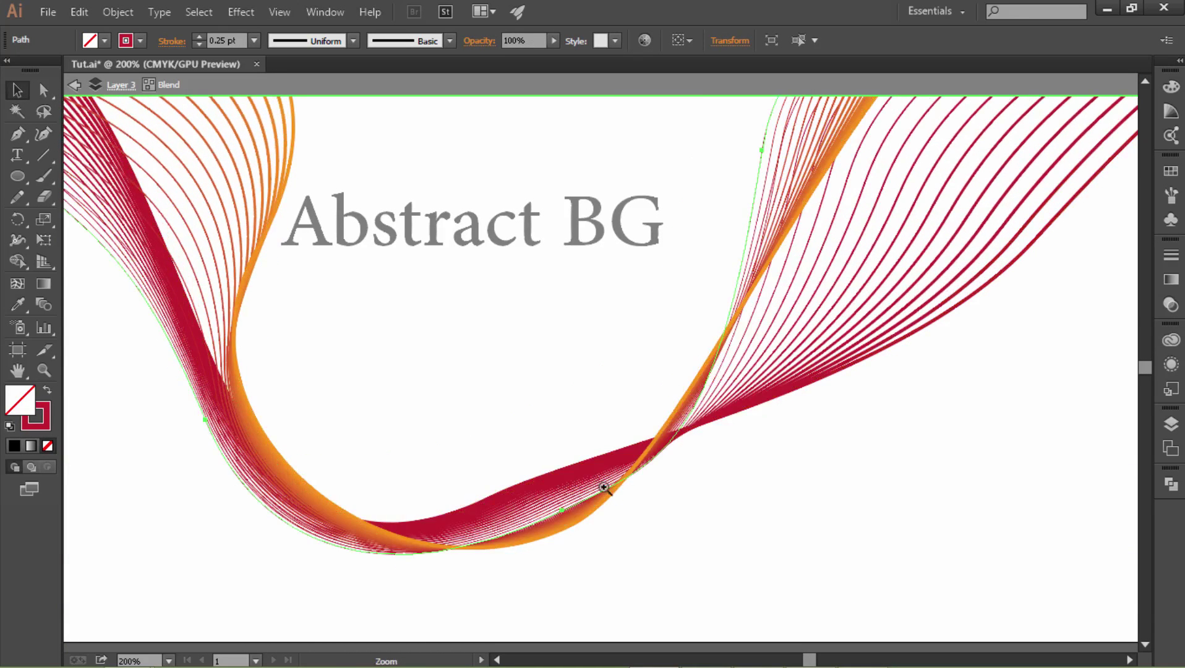
Reshape the thin red curve's dip by tilting its anchor's handle down-right and moving the anchor down-left to about X 36 mm, Y 250 mm
left_click(583, 472, "ctrl+alt")
left_click_drag(480, 267, 376, 392)
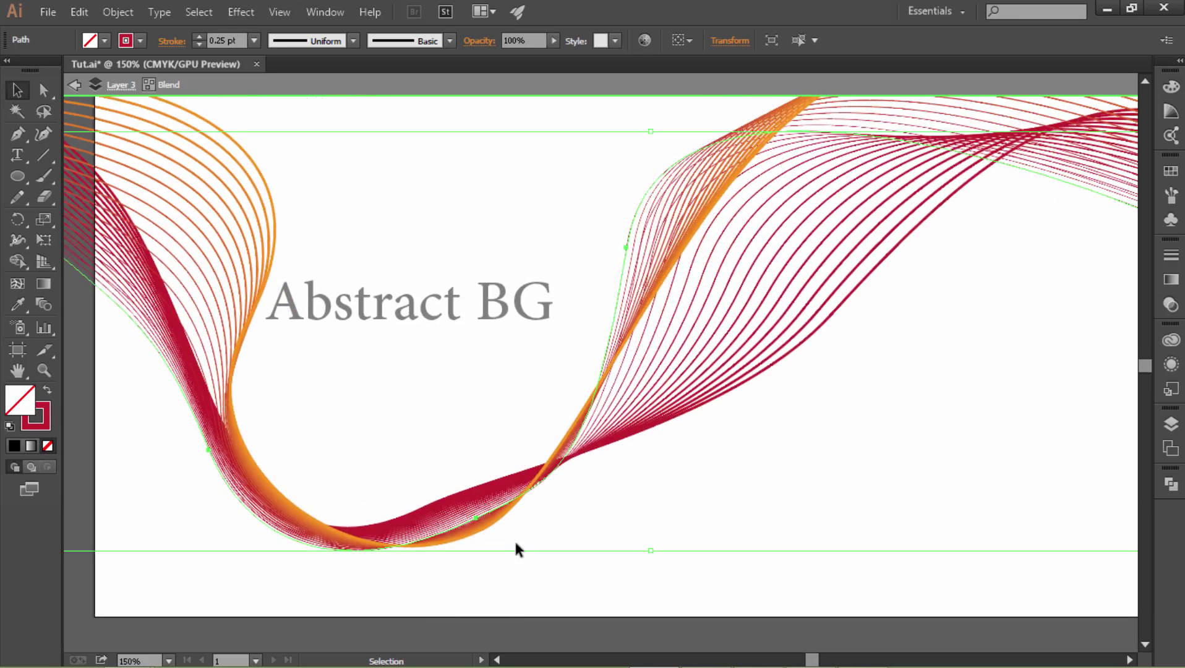
left_click(41, 93)
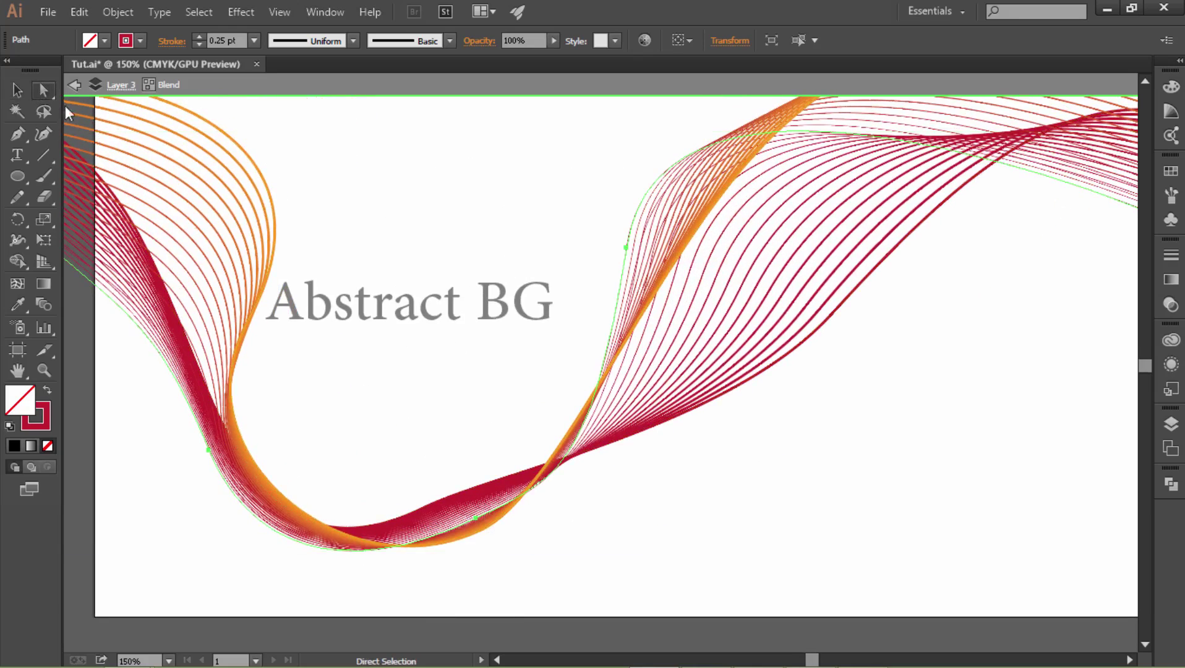
left_click(476, 519)
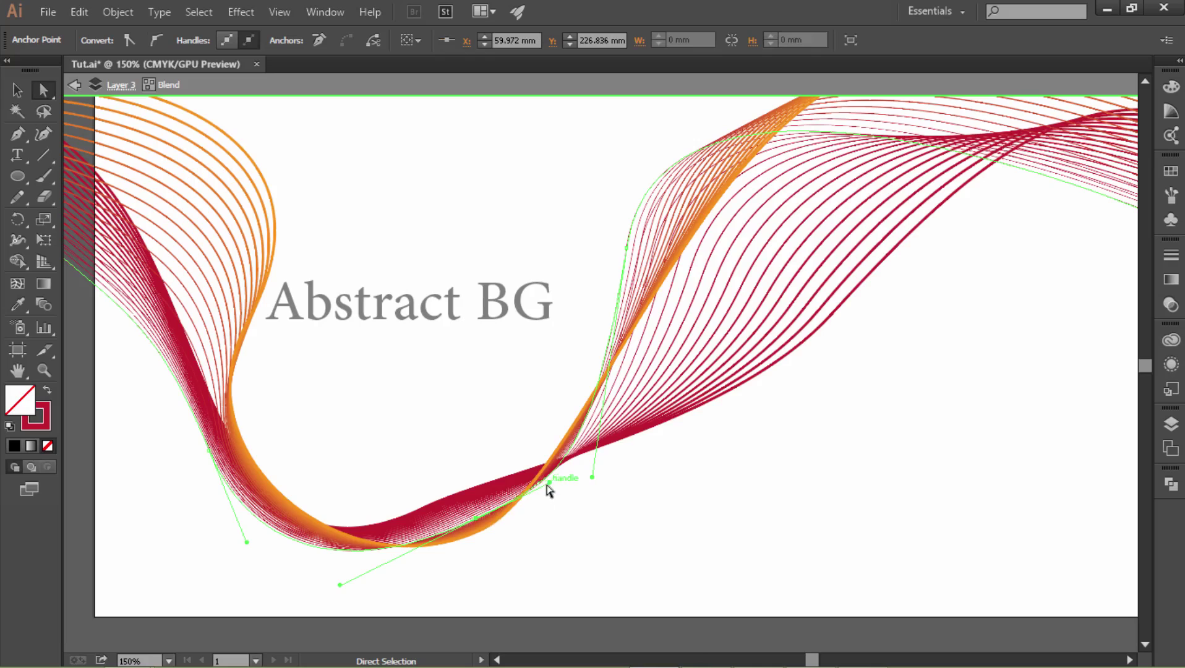
left_click_drag(549, 483, 635, 566)
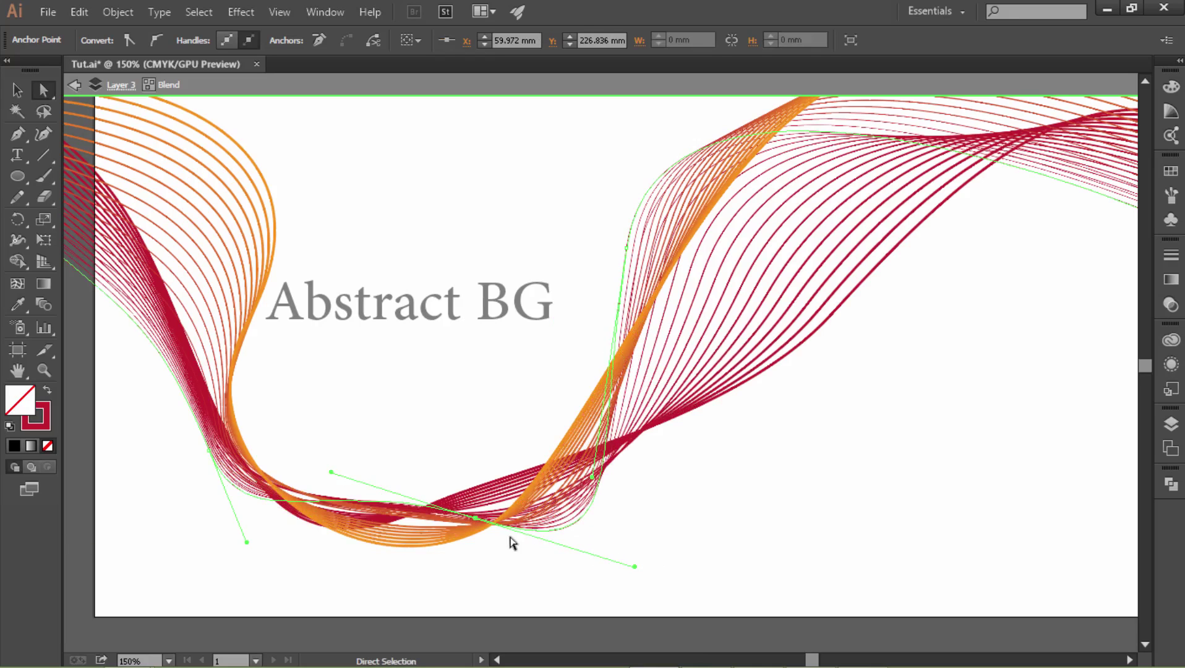
left_click_drag(472, 519, 388, 608)
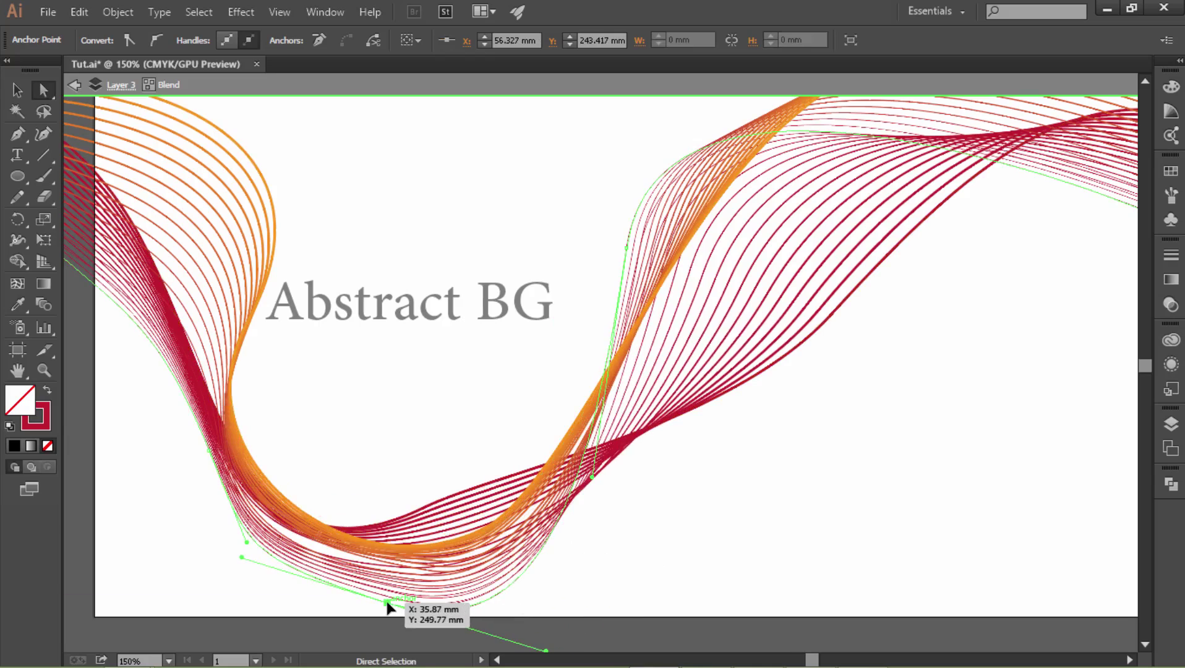
left_click(714, 525)
Raise the thick red curve's anchor above the dip to about X 47 mm, Y 208 mm and pull its right handle steeply upward
left_click(516, 361, "ctrl+alt")
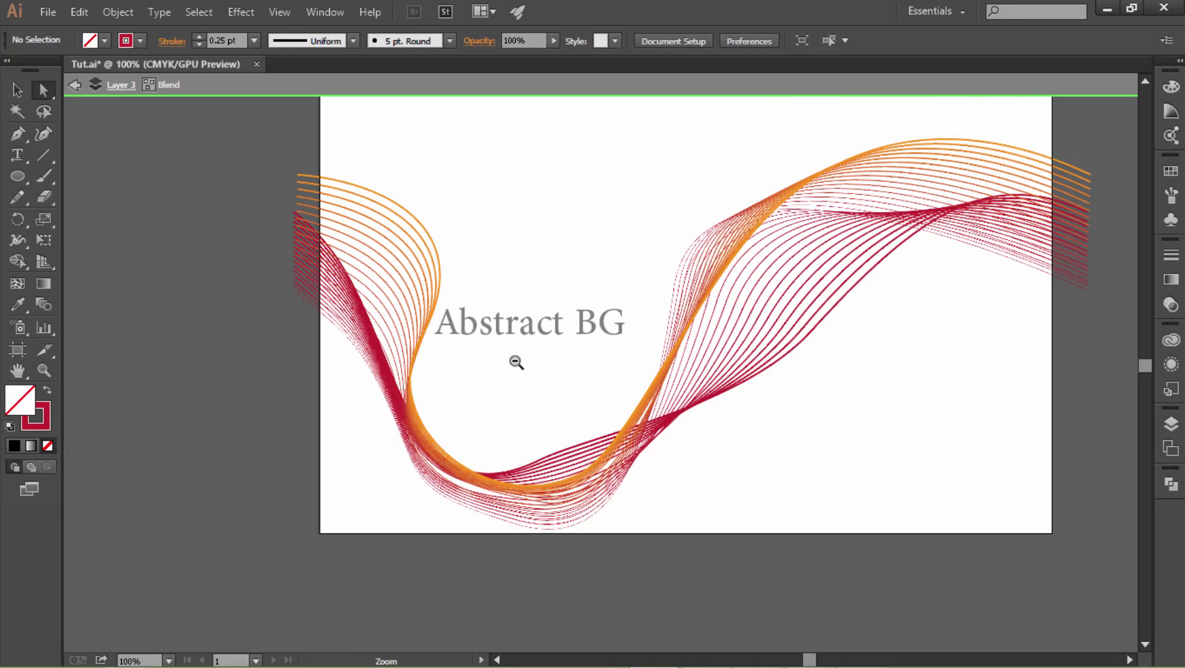
left_click(547, 351, "ctrl")
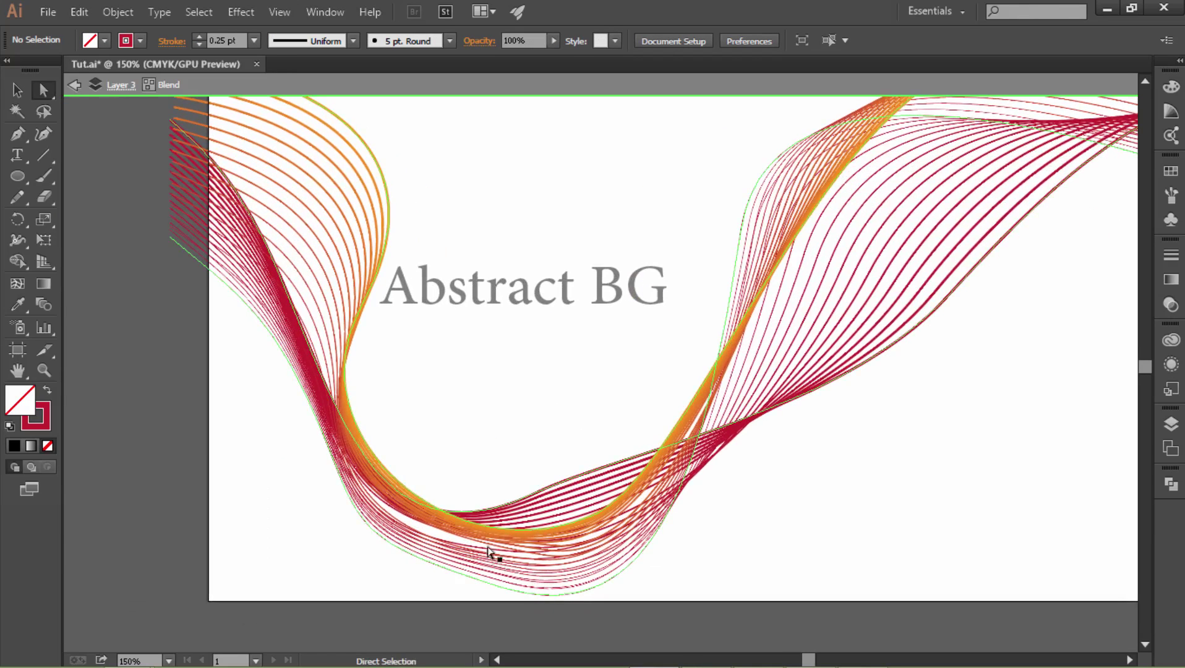
left_click(508, 511)
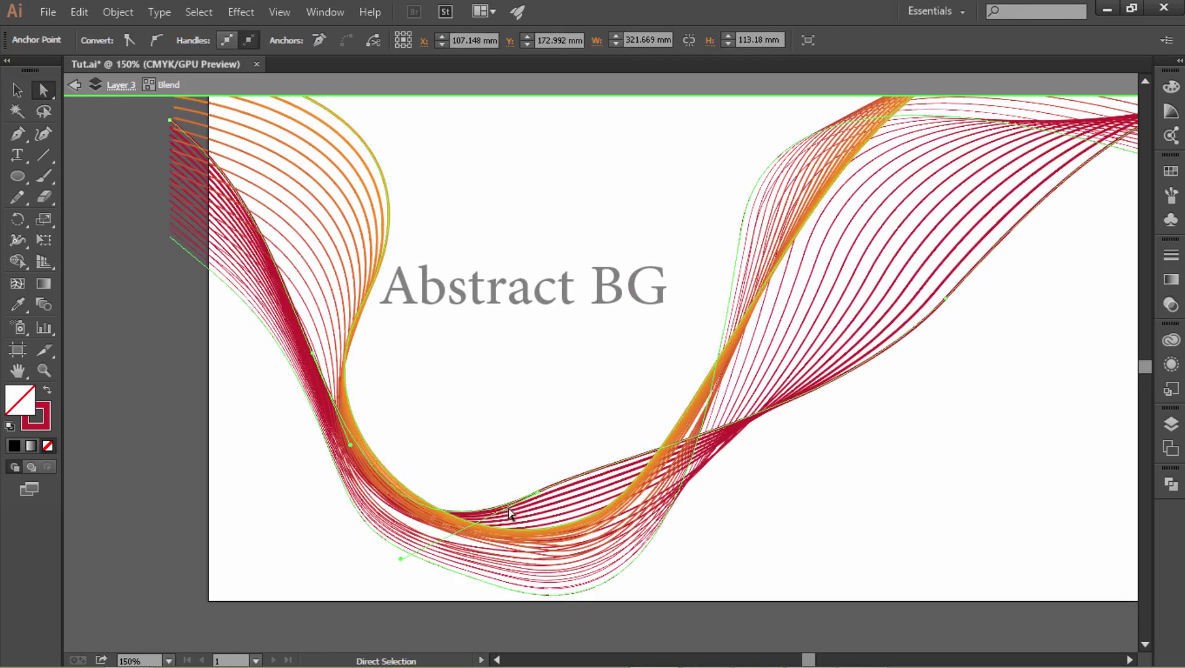
left_click_drag(538, 493, 543, 434)
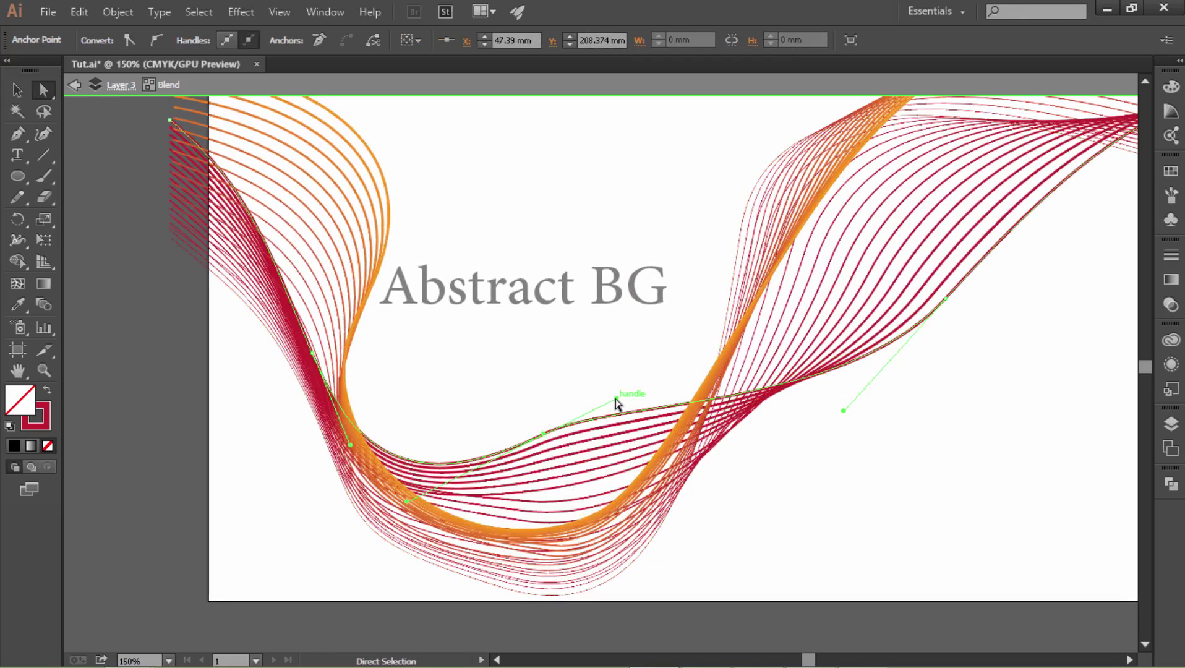
left_click_drag(616, 398, 622, 308)
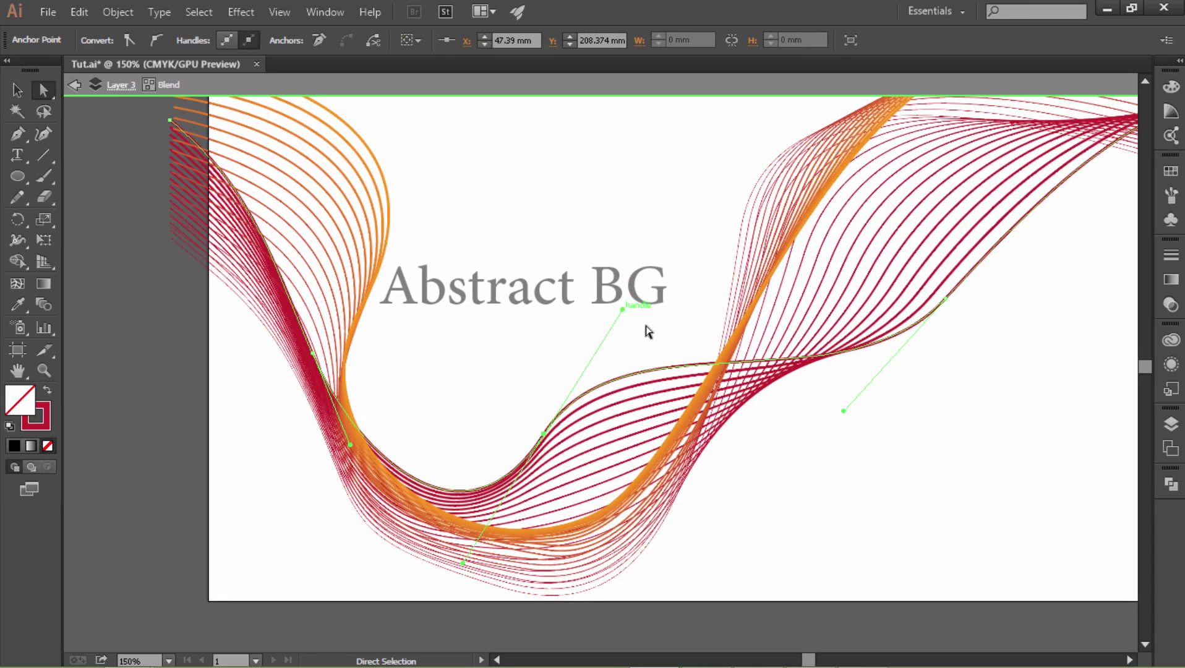
left_click(821, 530)
Select the blend's orange curve and exit the blend's isolation
left_click(672, 363, "ctrl")
left_click_drag(632, 351, 651, 353)
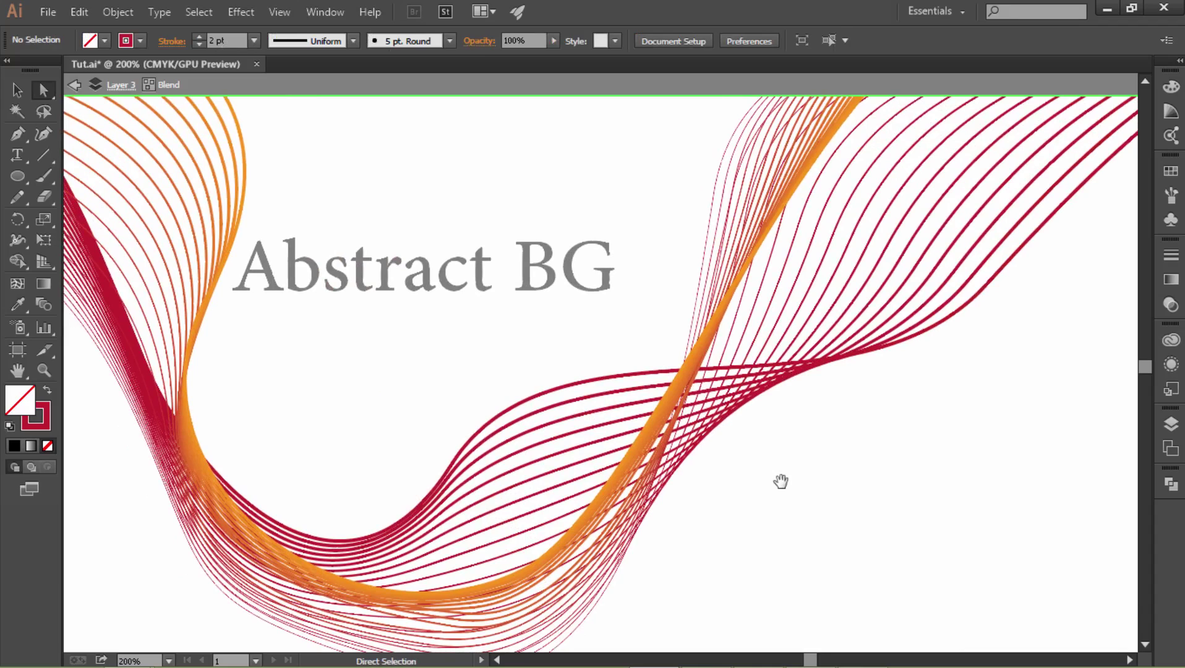
left_click(688, 357)
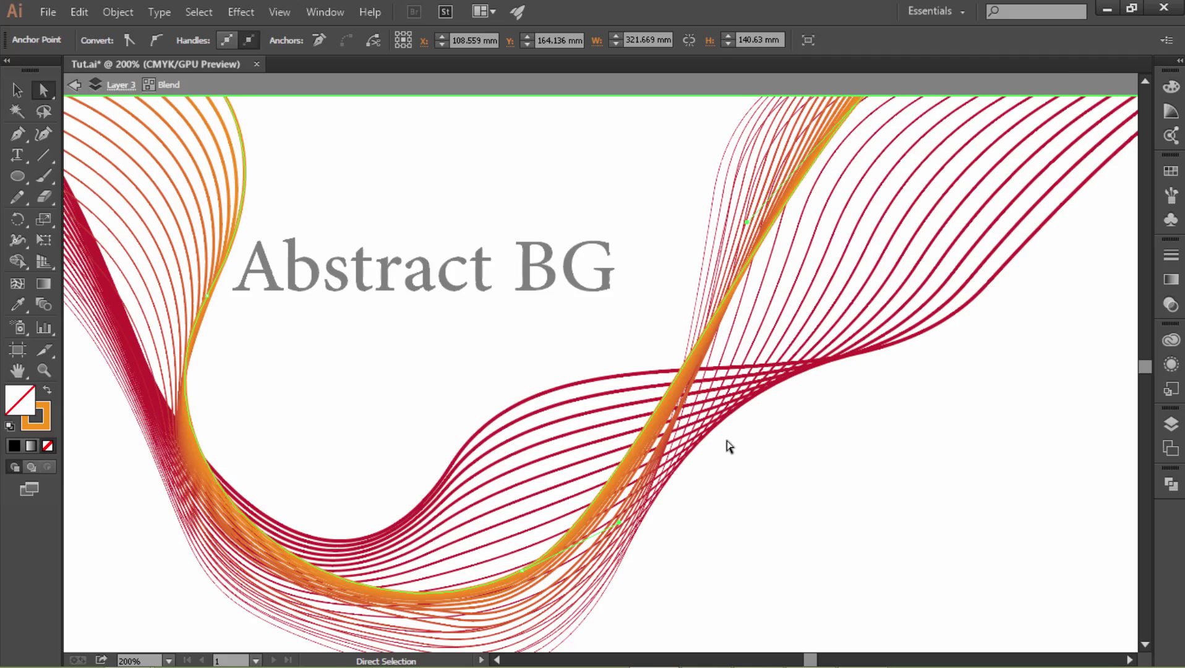
key("Escape")
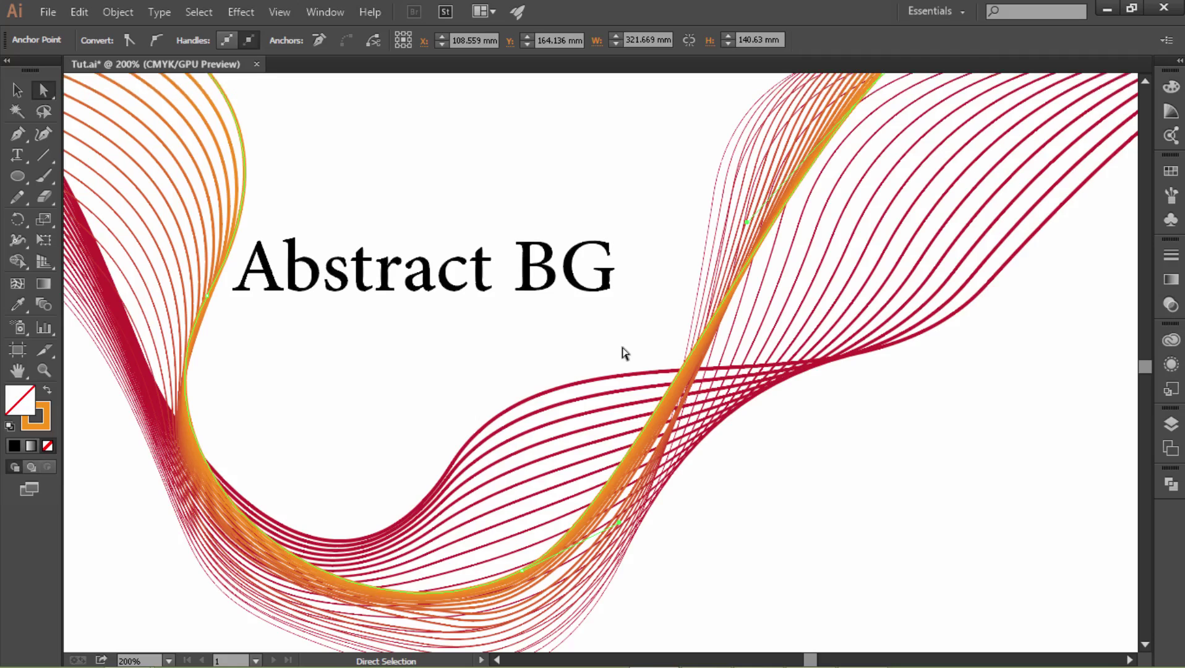